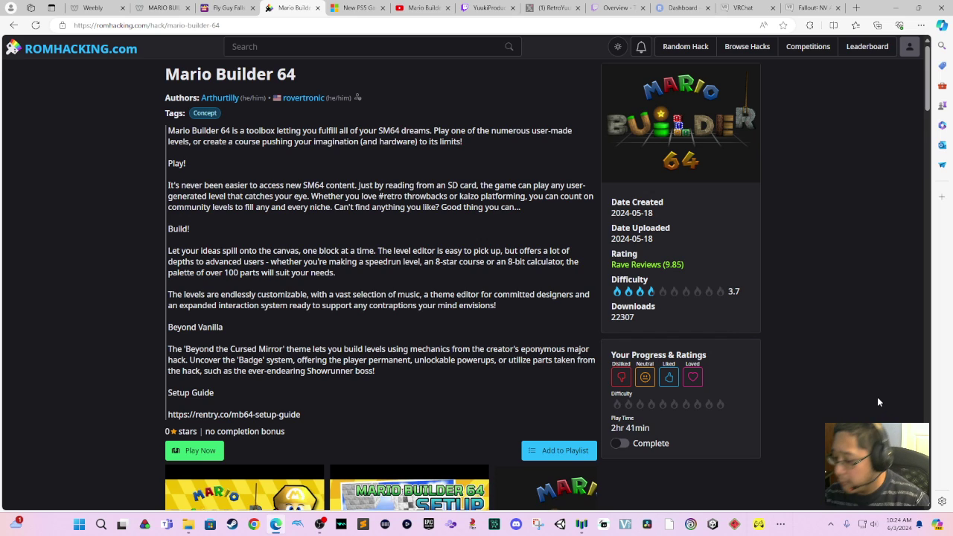
Switch to Parallel Launcher, set the SD card to AUTO1 (FAT16, 255 MiB), and launch Mario Builder 64.
left_click(582, 525)
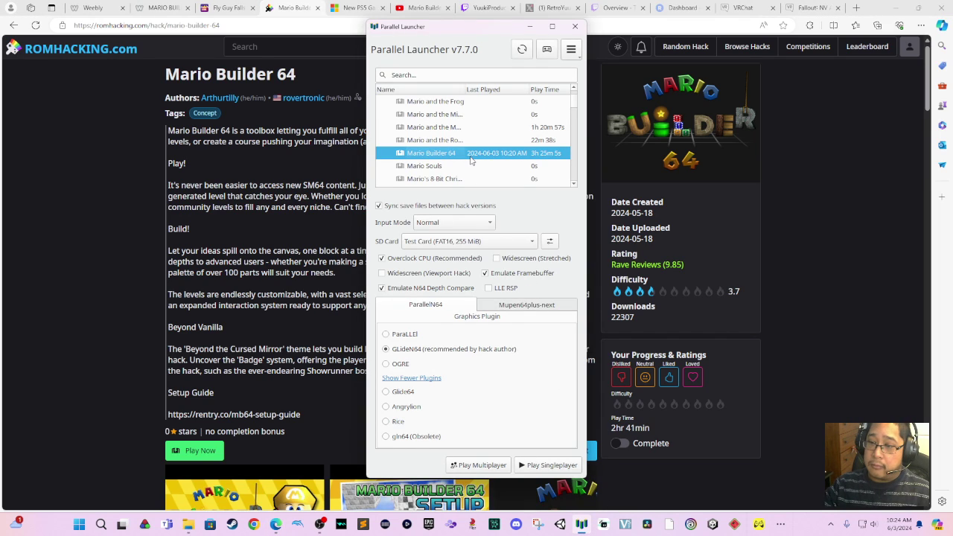
left_click(475, 243)
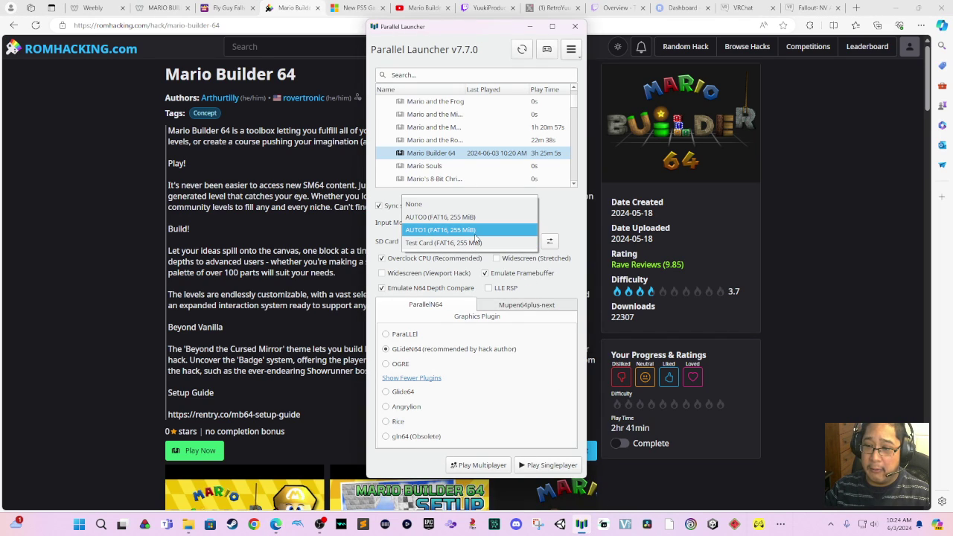
left_click(522, 229)
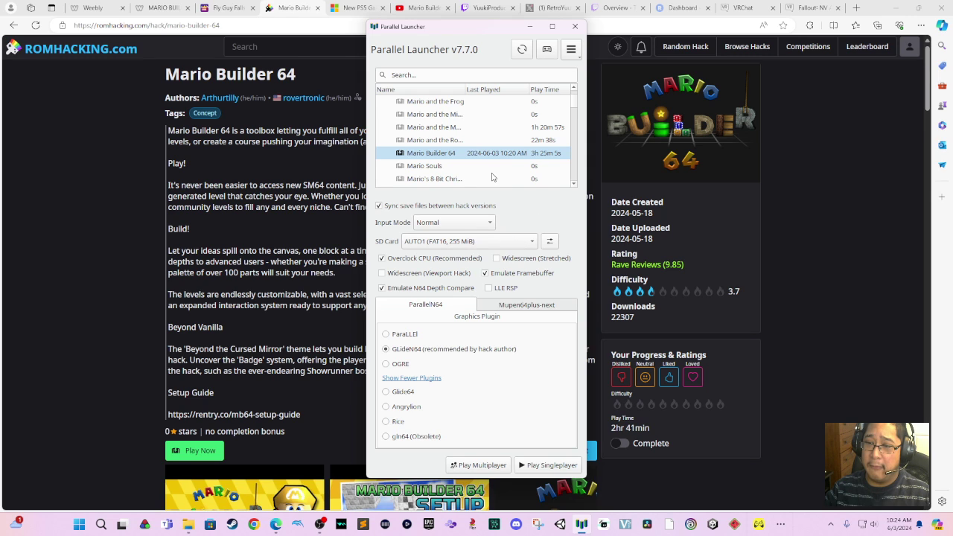
double_click(469, 155)
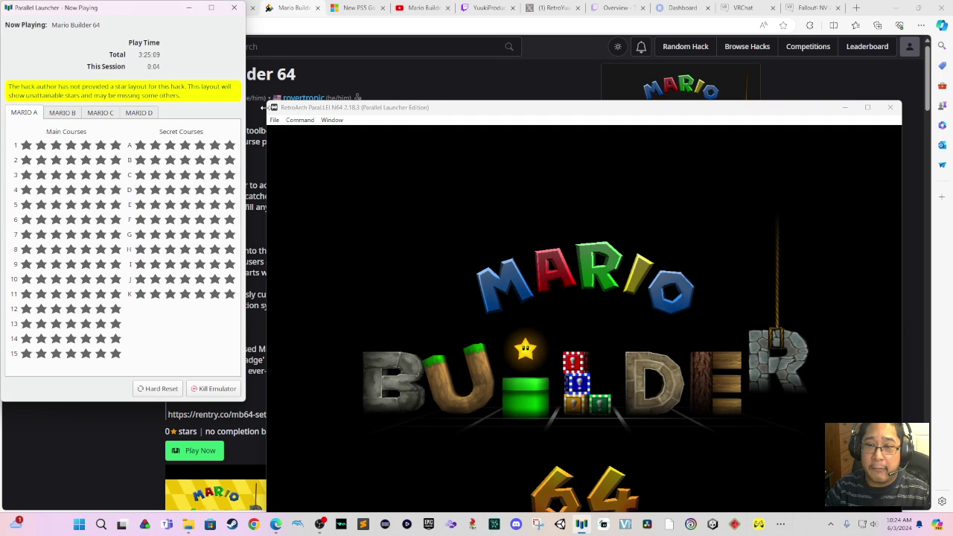
left_click_drag(287, 110, 281, 58)
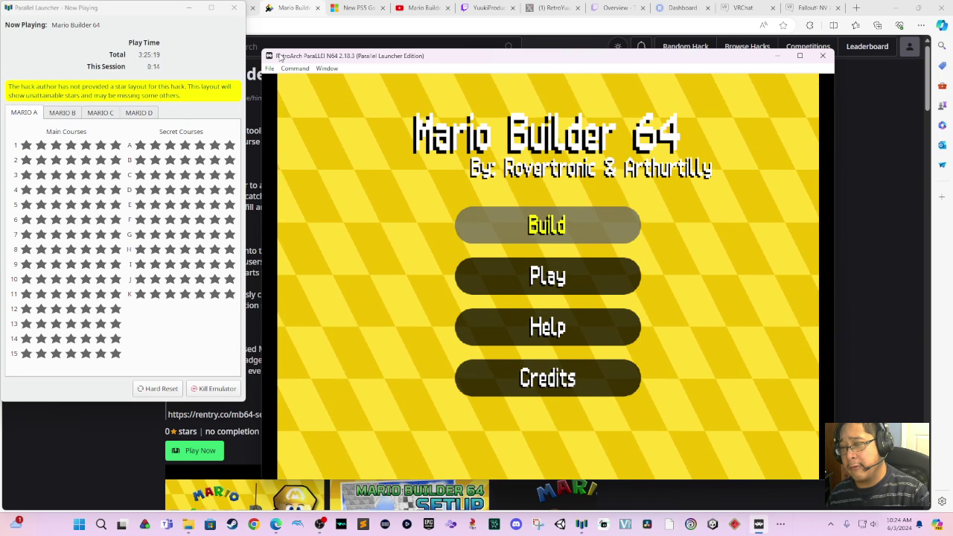
Enter Play mode, leave the first level, and load the Green Hill Zone level.
key("Down")
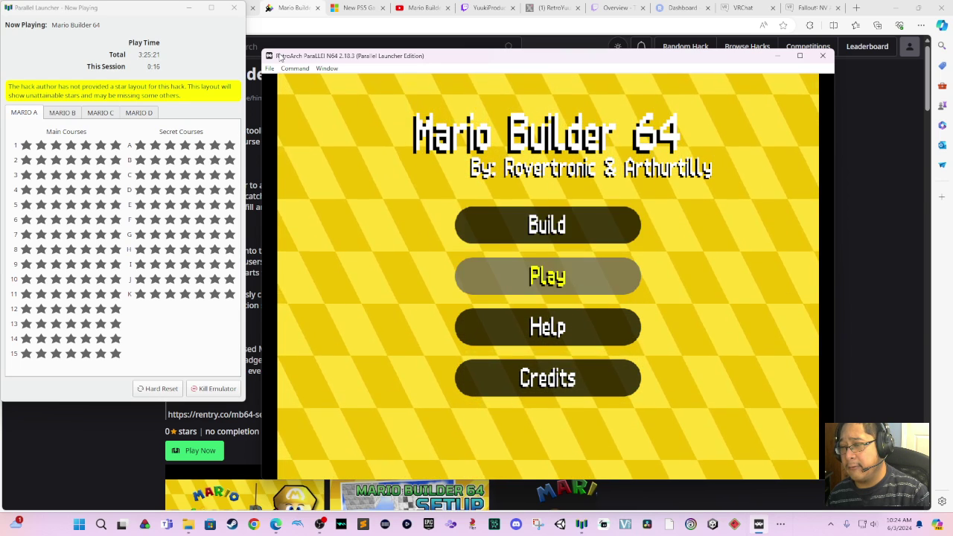
key("Up")
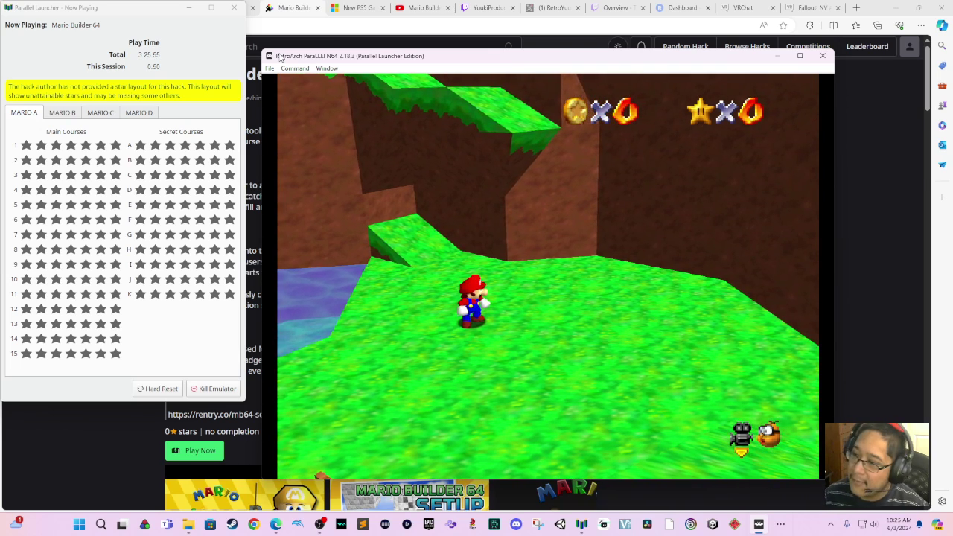
key("Return")
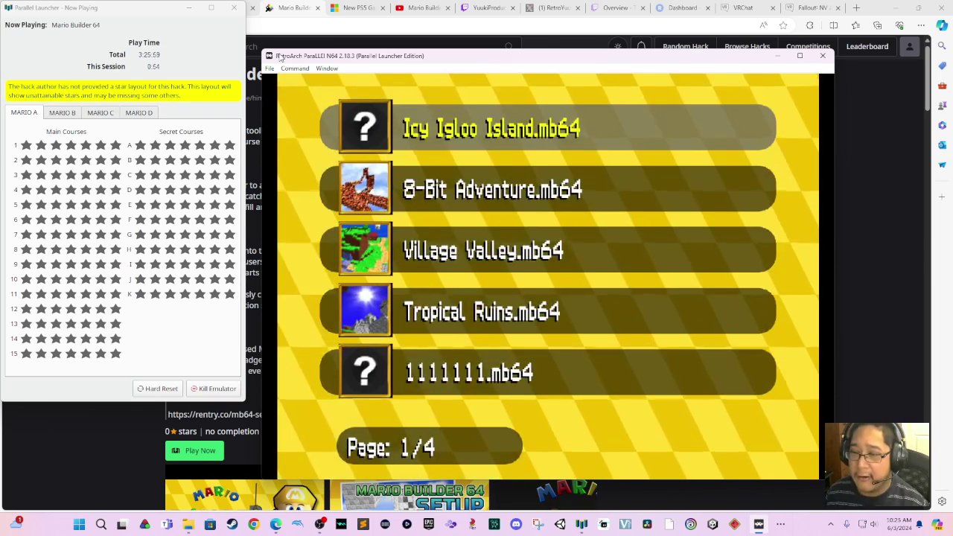
key("Return")
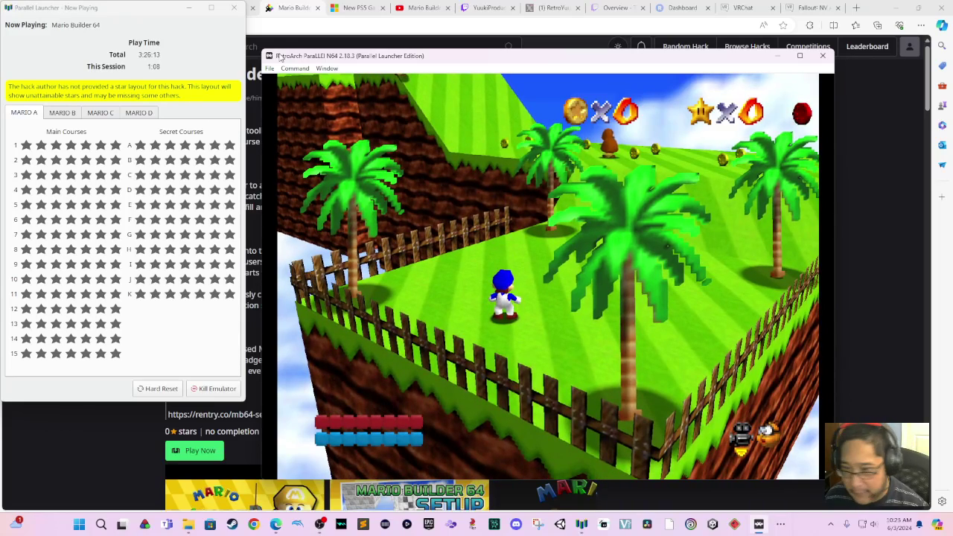
Pause Green Hill Zone, set the HUD Layout option to Modern, and resume play.
key("Return")
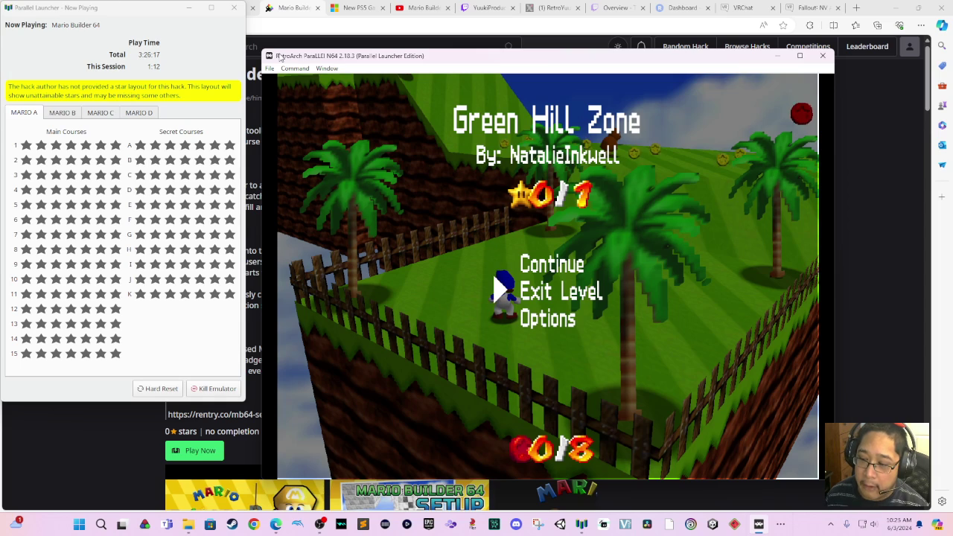
key("Down")
key("Return")
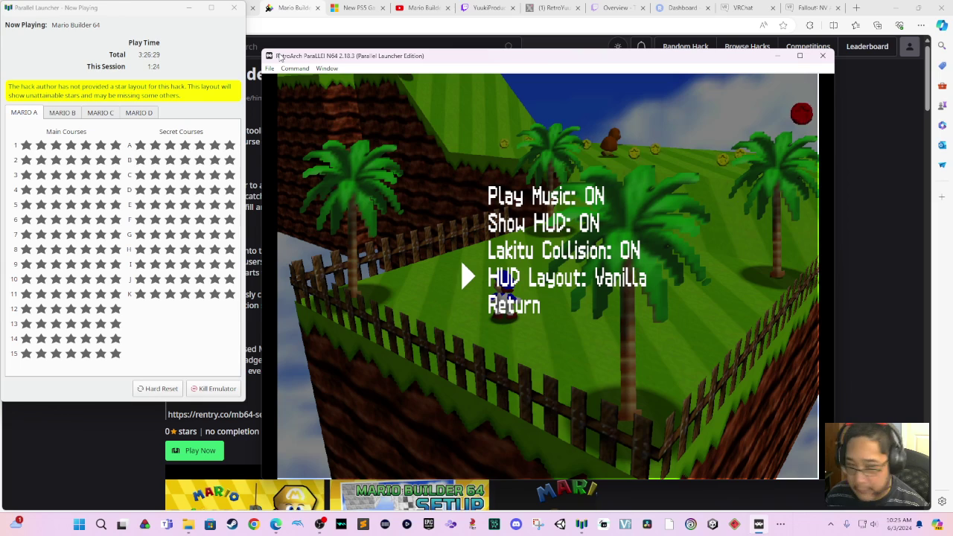
key("Right")
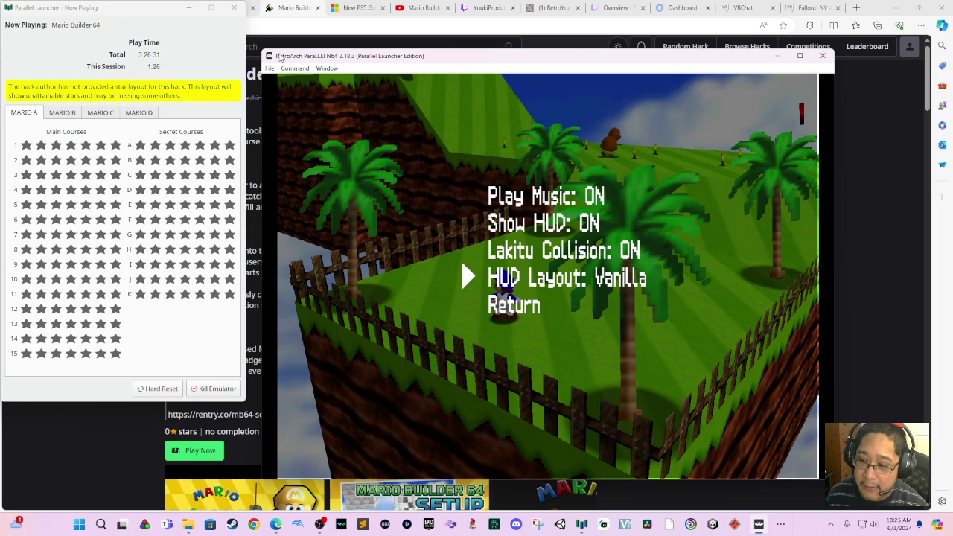
key("Right")
key("z")
key("Return")
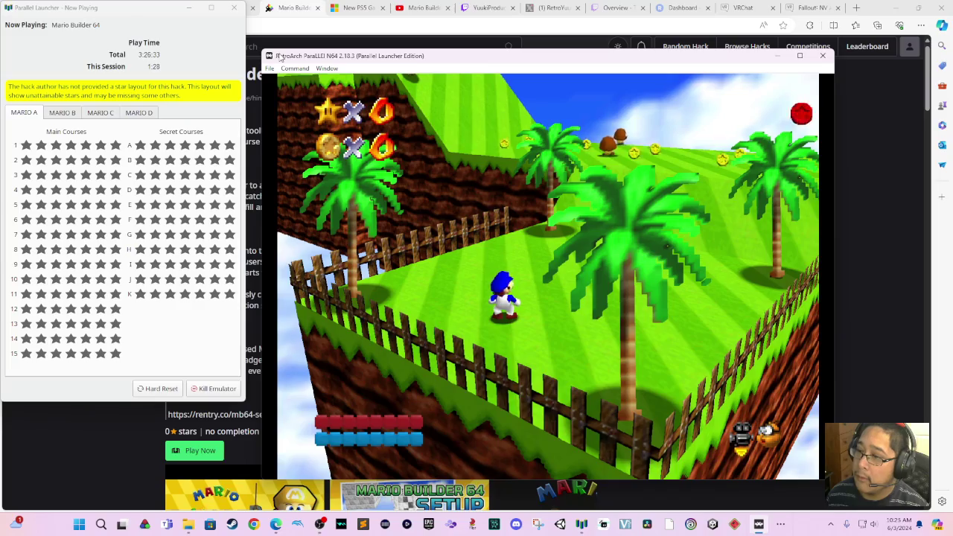
key("Up")
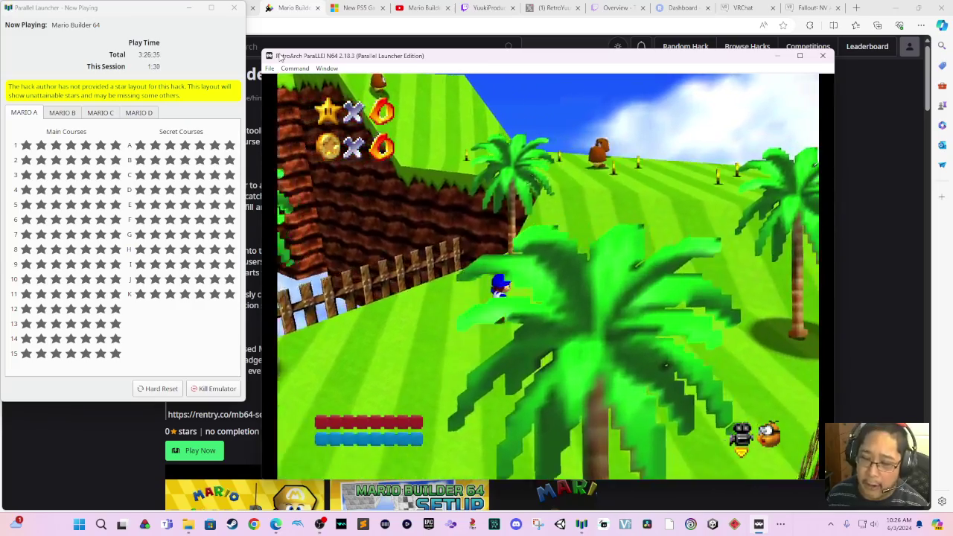
Pause the level, set the HUD Layout option back to Vanilla, and resume play.
key("Return")
key("Down")
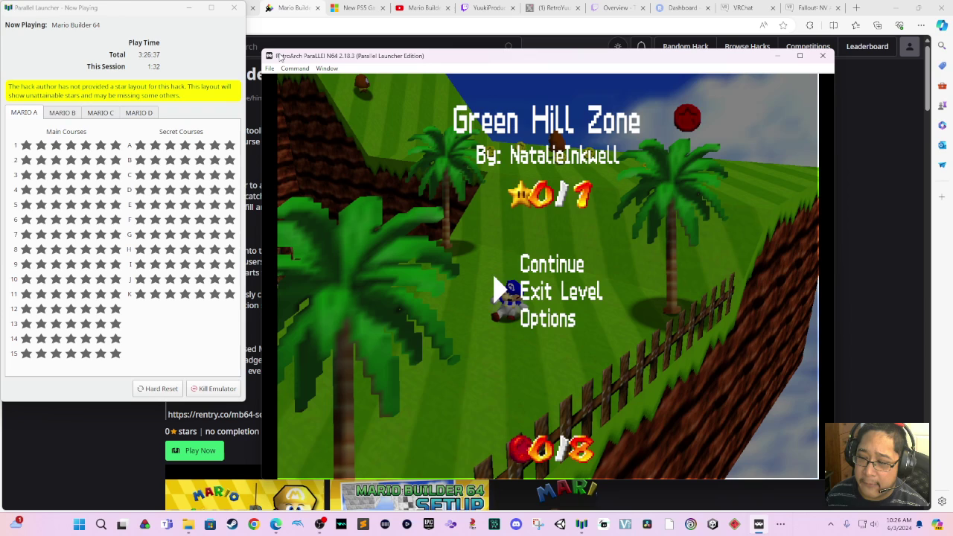
key("Down")
key("z")
key("Up")
key("z")
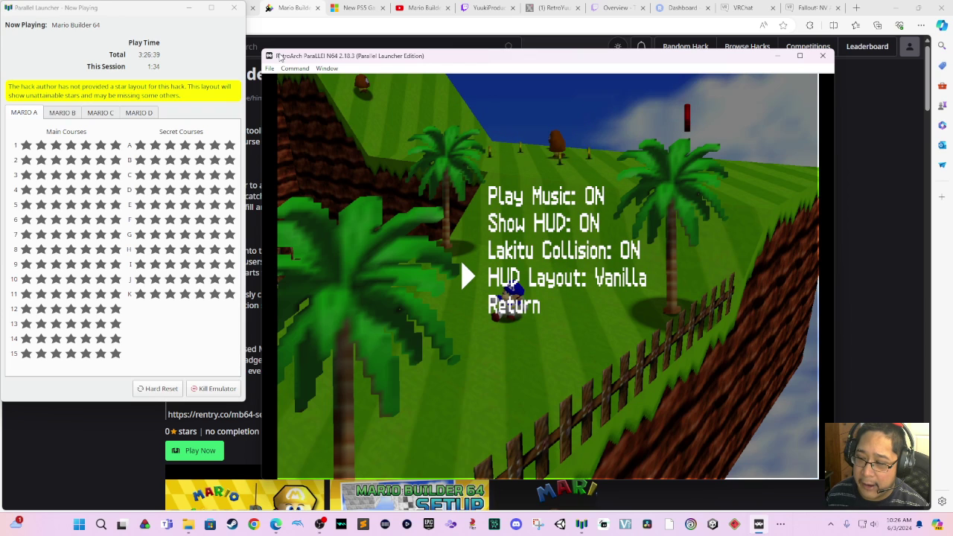
key("z")
key("Down")
key("z")
key("Return")
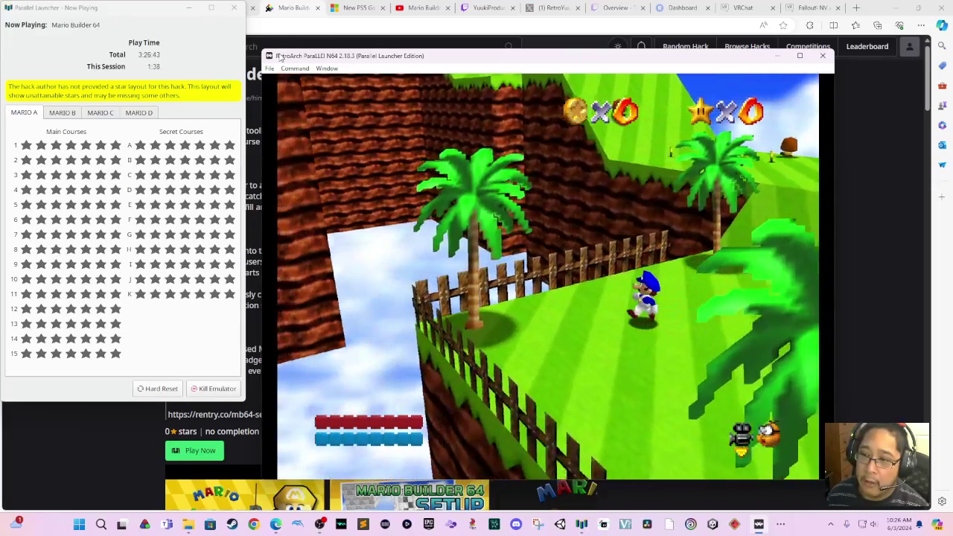
Exit the Green Hill Zone level and leave the level list for the main menu.
key("Return")
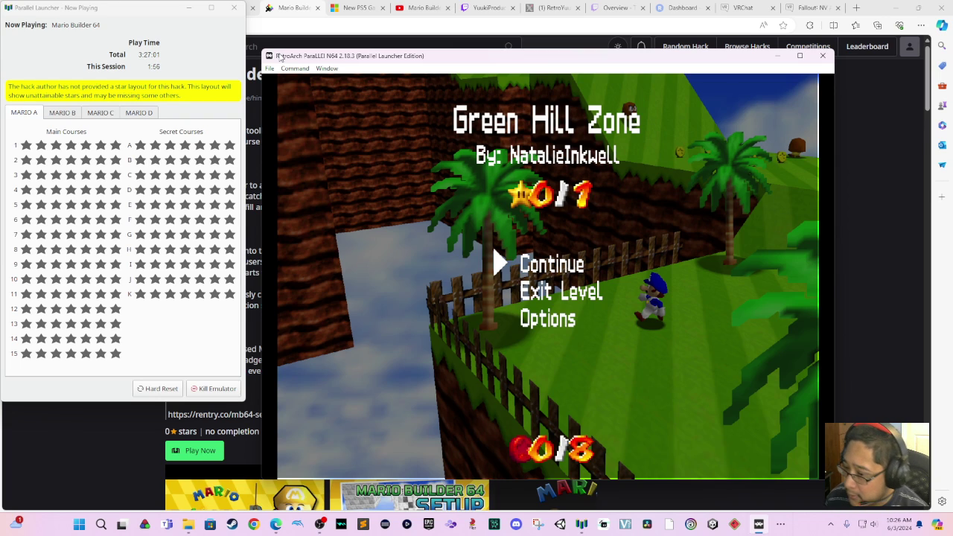
key("Up")
key("x")
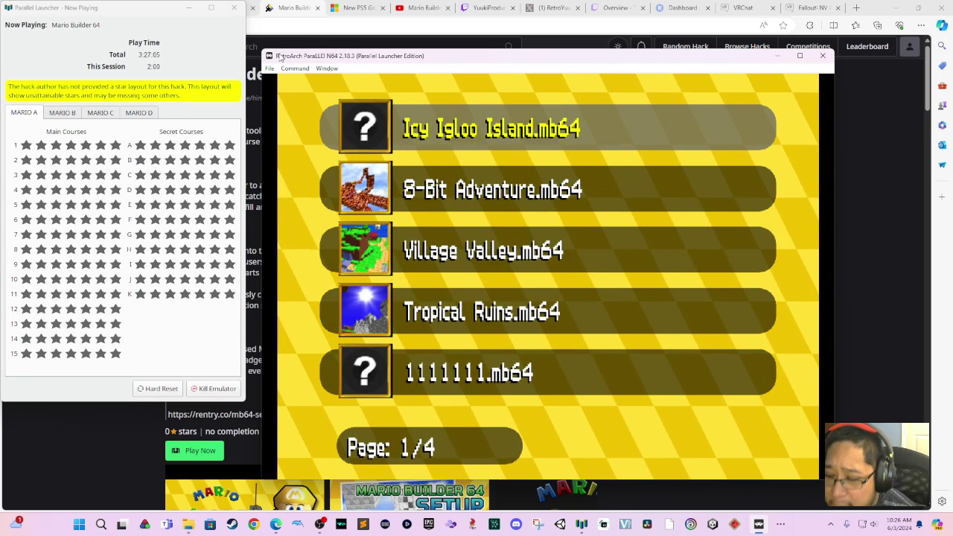
key("z")
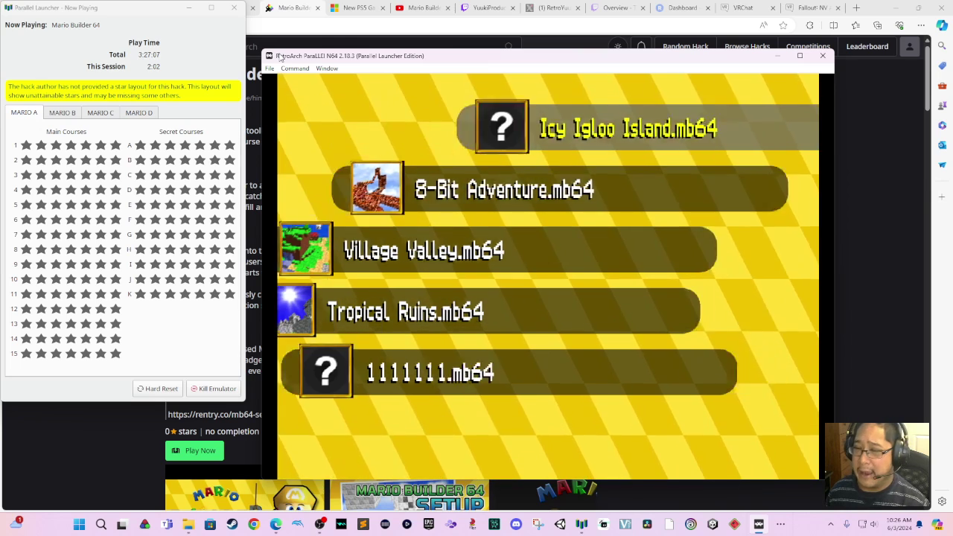
Open the level file 1111111.mb64 from the Build level list.
key("Up")
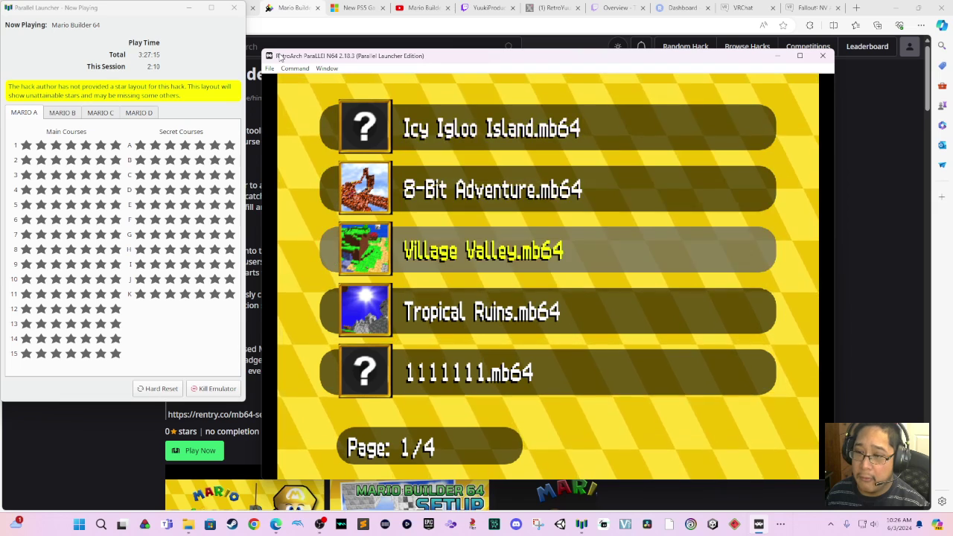
key("Down")
key("Down")
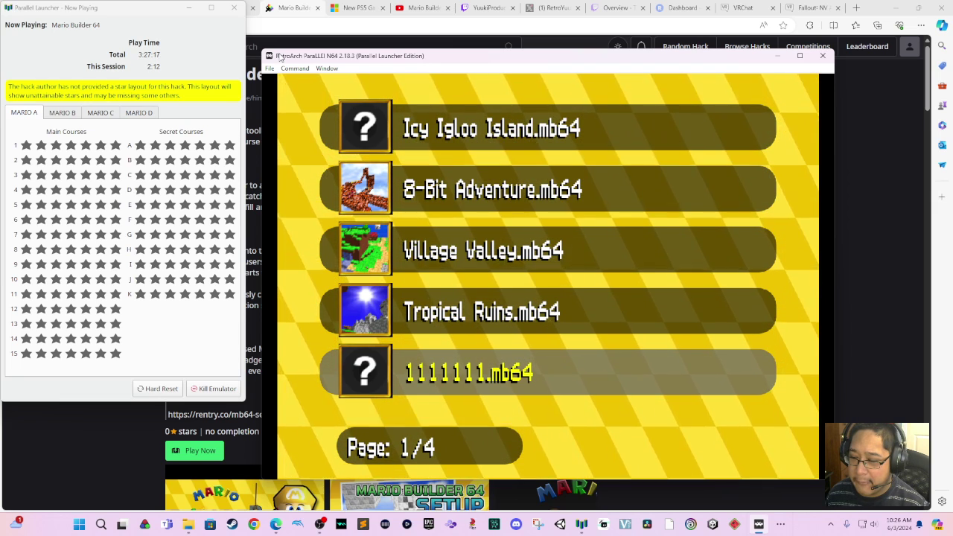
key("x")
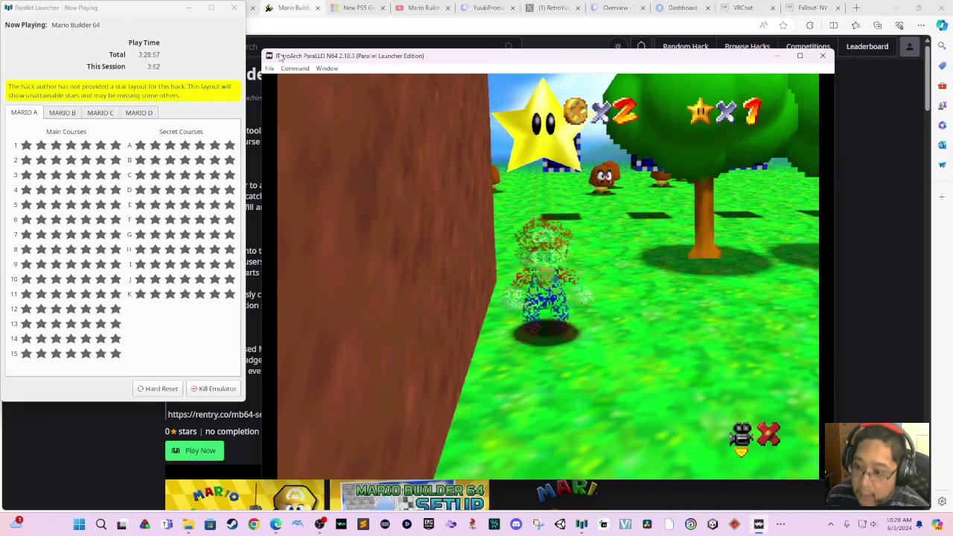
Pause the test run, switch the HUD Layout option to Modern and back to Vanilla, and close the options.
key("Return")
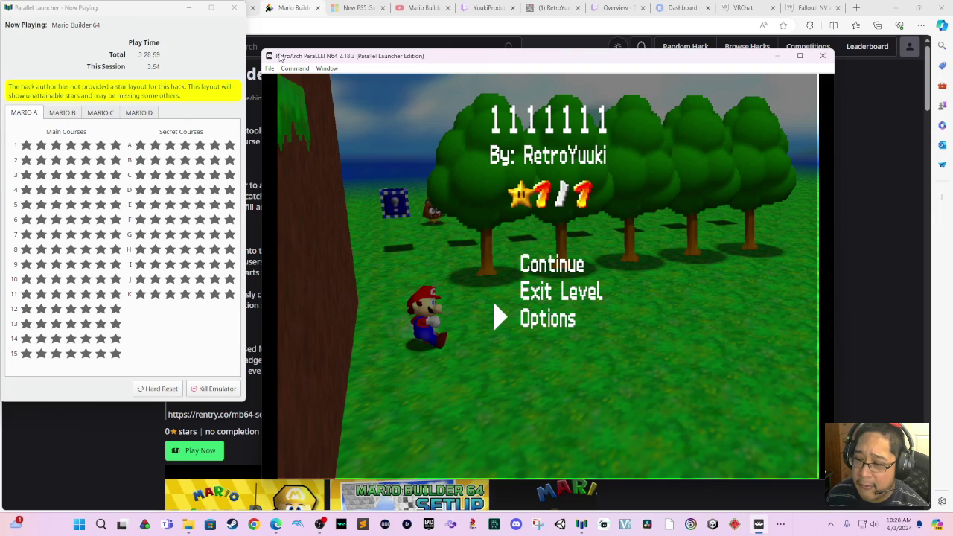
key("x")
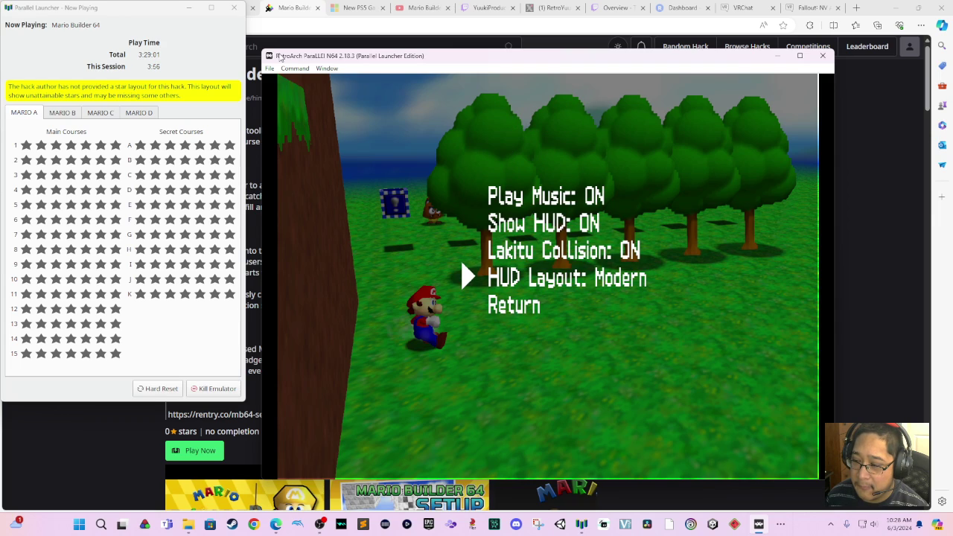
key("Up")
key("Up")
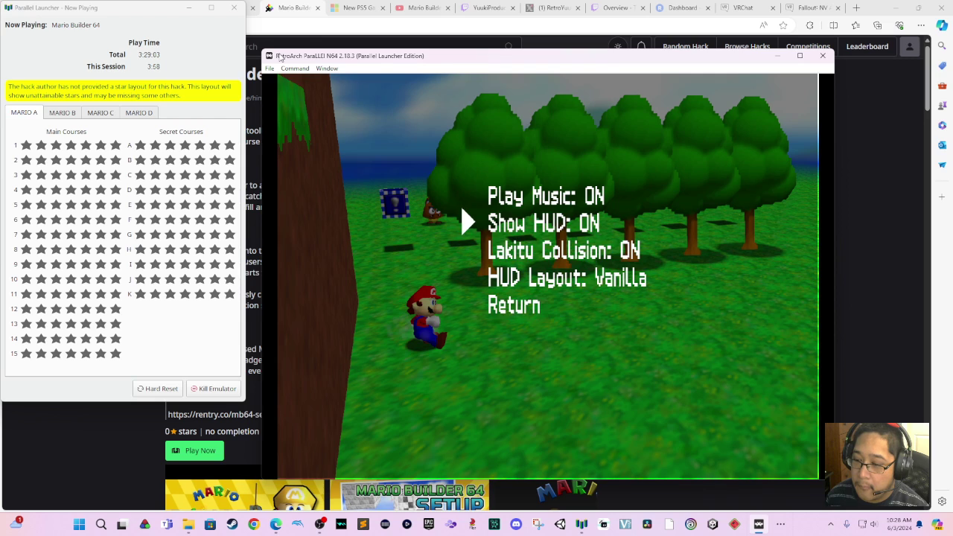
key("Return")
key("Return")
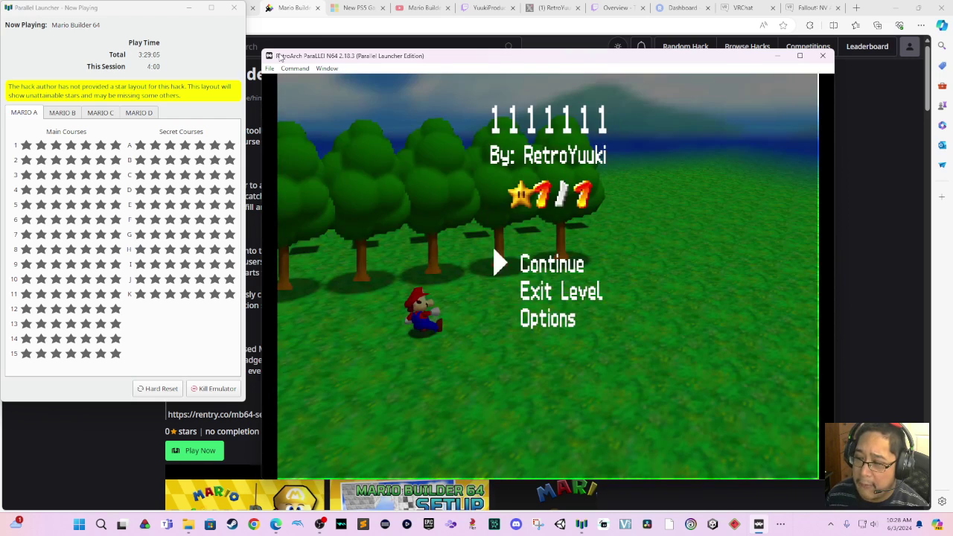
Exit the test run of level 1111111 and return to the level editor.
key("Down")
key("Down")
key("Up")
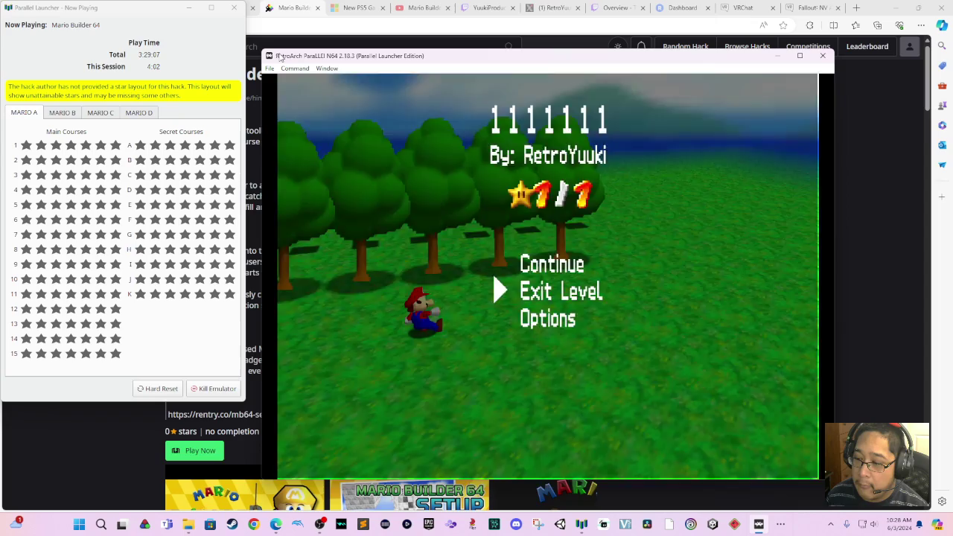
key("Return")
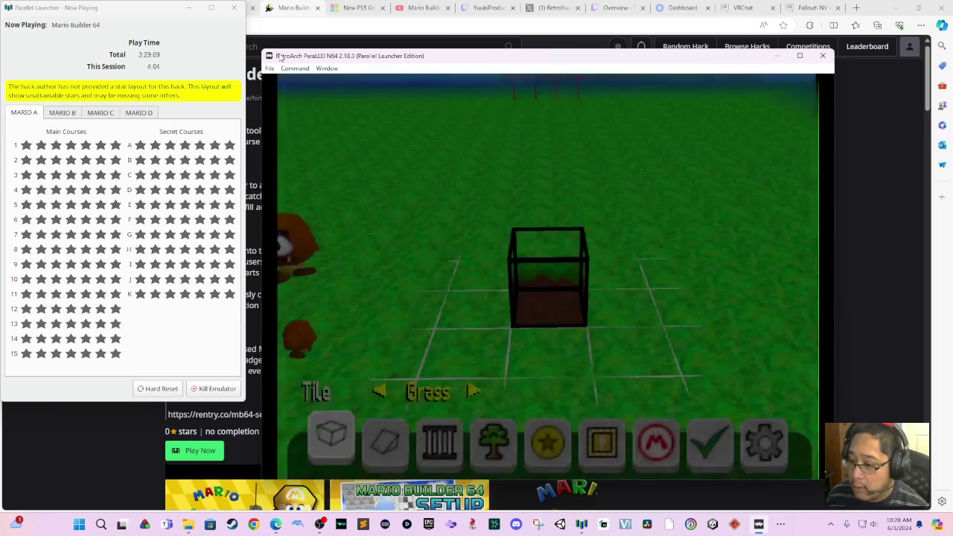
Open the editor's Level Settings and set the environment theme to Peach's Castle.
key("Right")
key("Right")
key("Right")
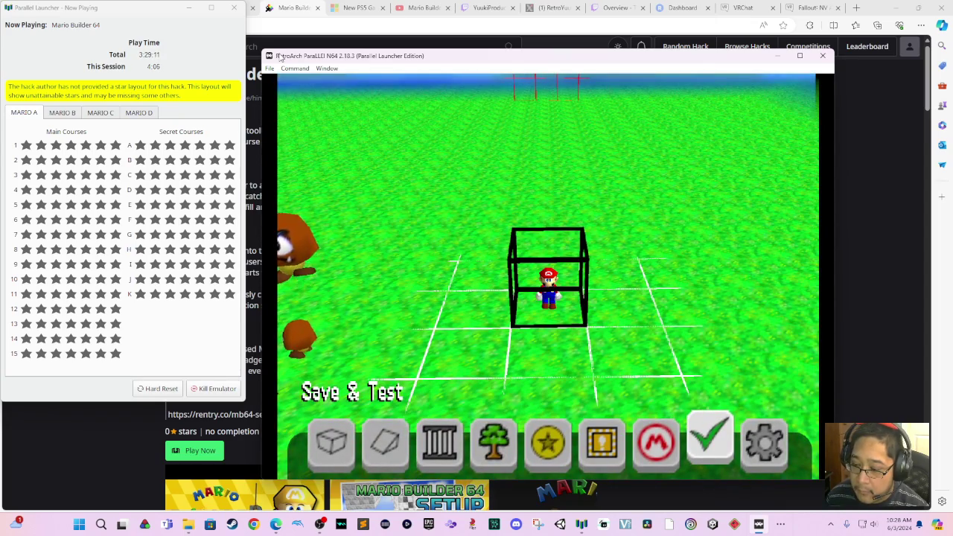
key("Right")
key("Return")
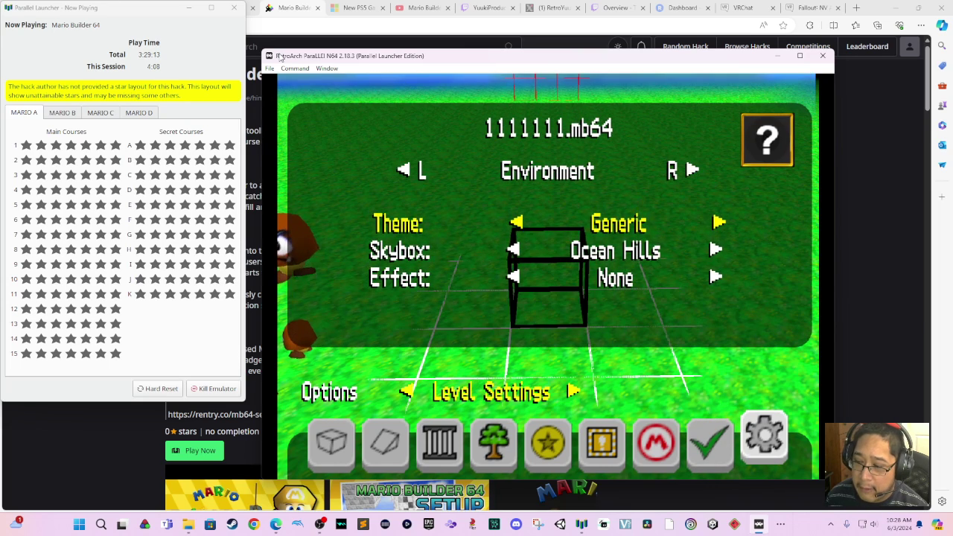
key("Right")
key("Right")
key("Right")
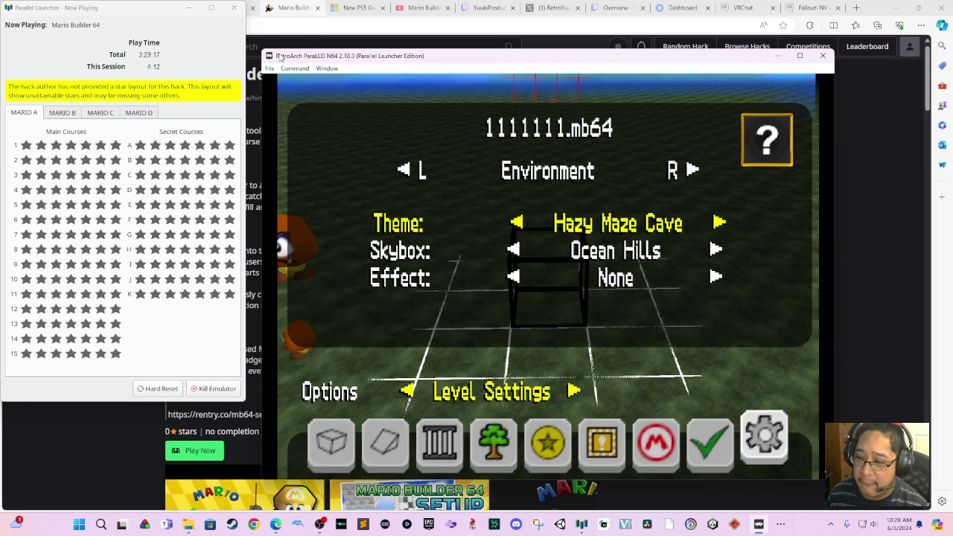
key("Right")
Set the level's skybox to Green Cave.
key("Down")
key("Right")
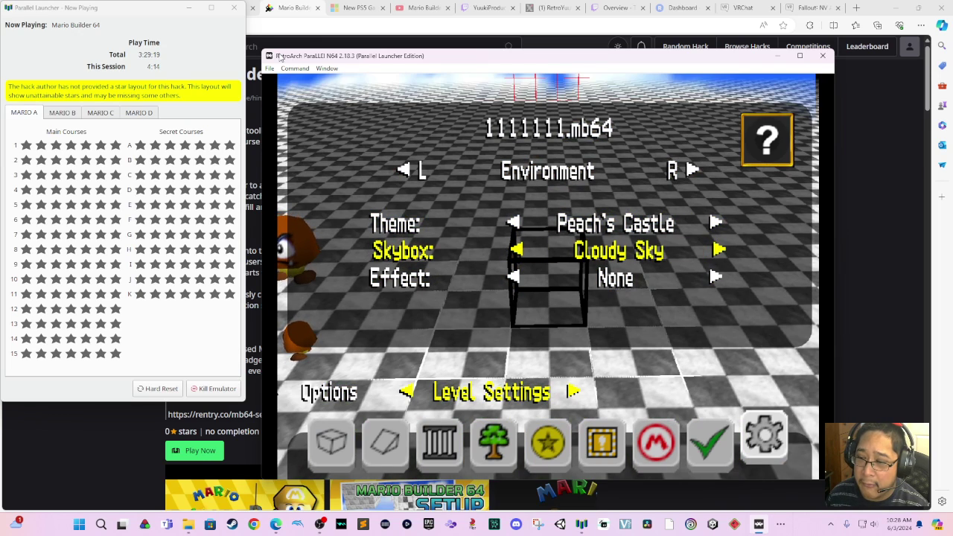
key("Right")
key("Right")
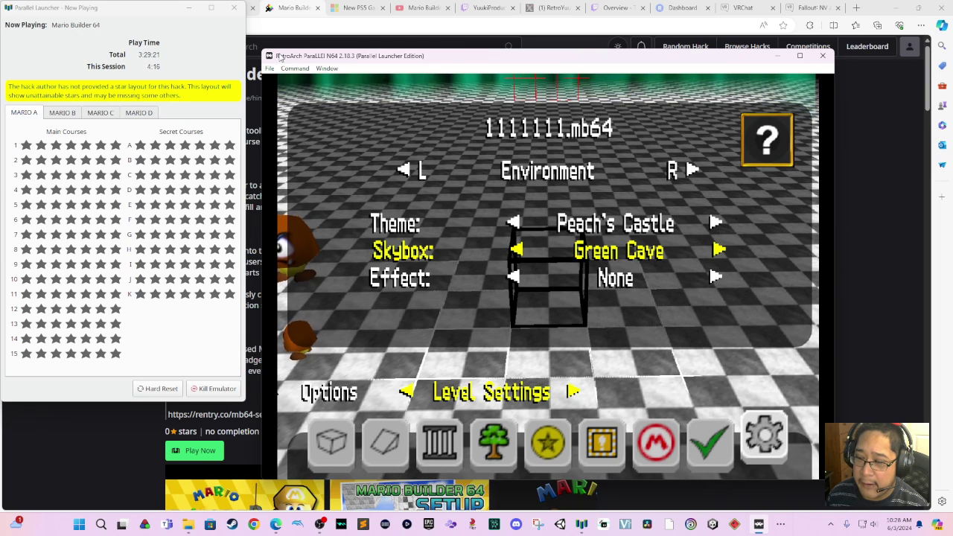
Try the next environment effect, restore the effect to None, and return to the skybox setting.
key("Down")
key("Right")
key("Left")
key("Up")
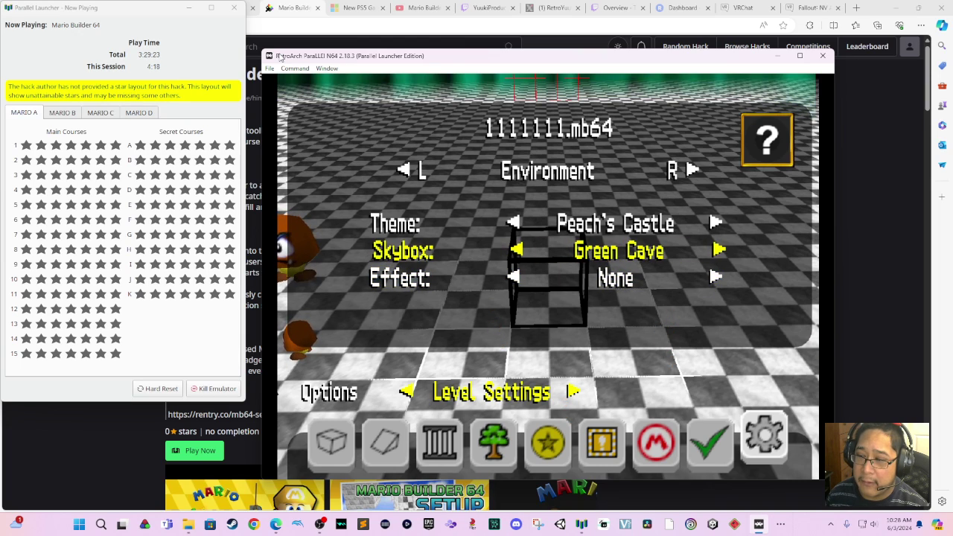
Look through the Level Boundary, Music and Miscellaneous pages of the Level Settings, including the Coin Star and Water Level options.
key("w")
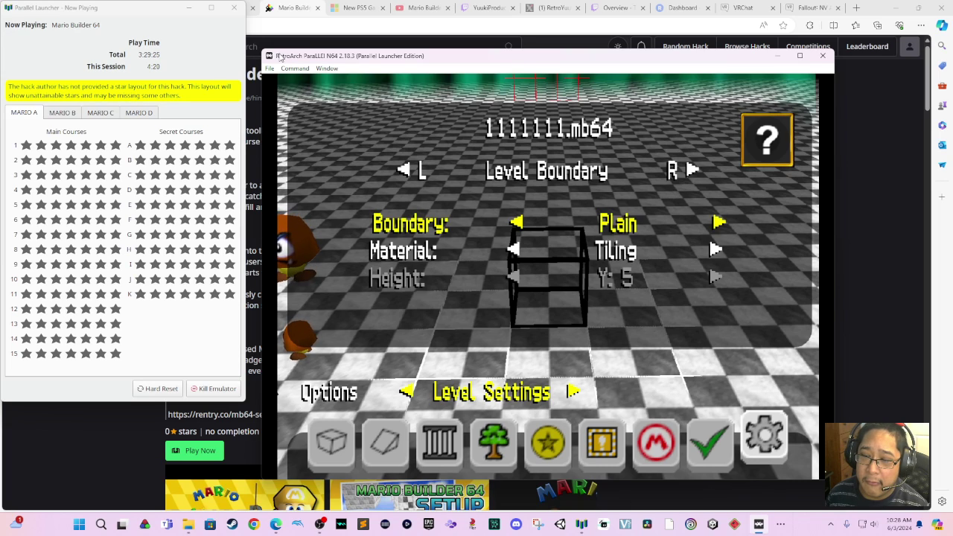
key("w")
key("Down")
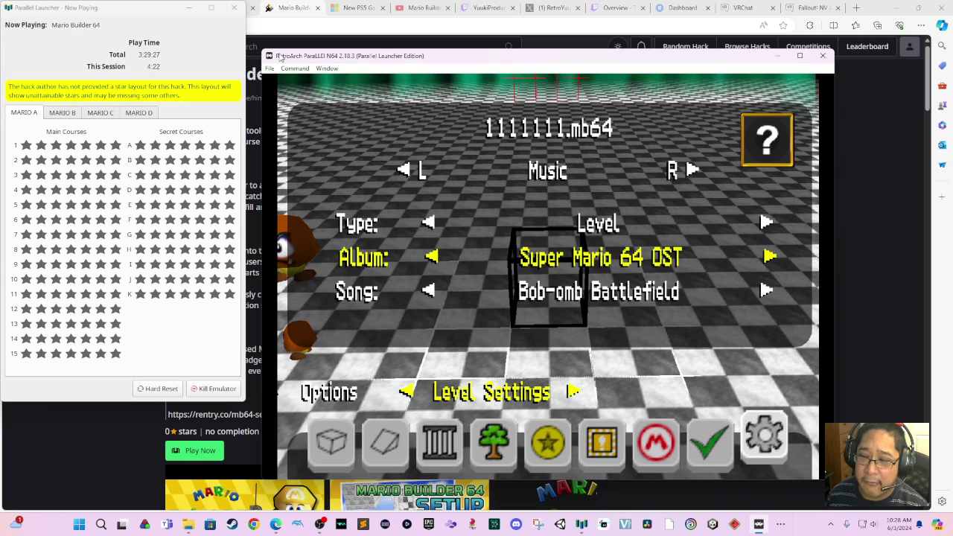
key("Up")
key("w")
key("Down")
key("Up")
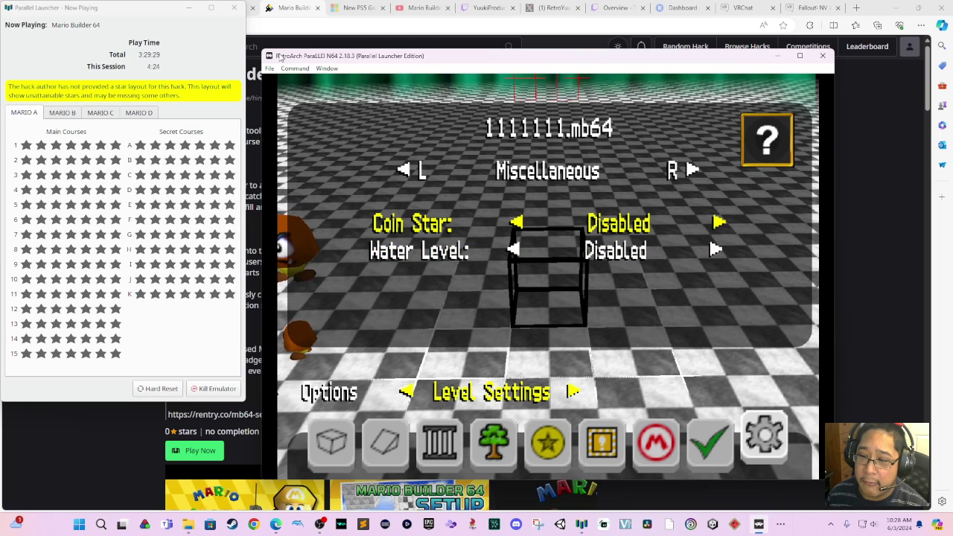
key("Down")
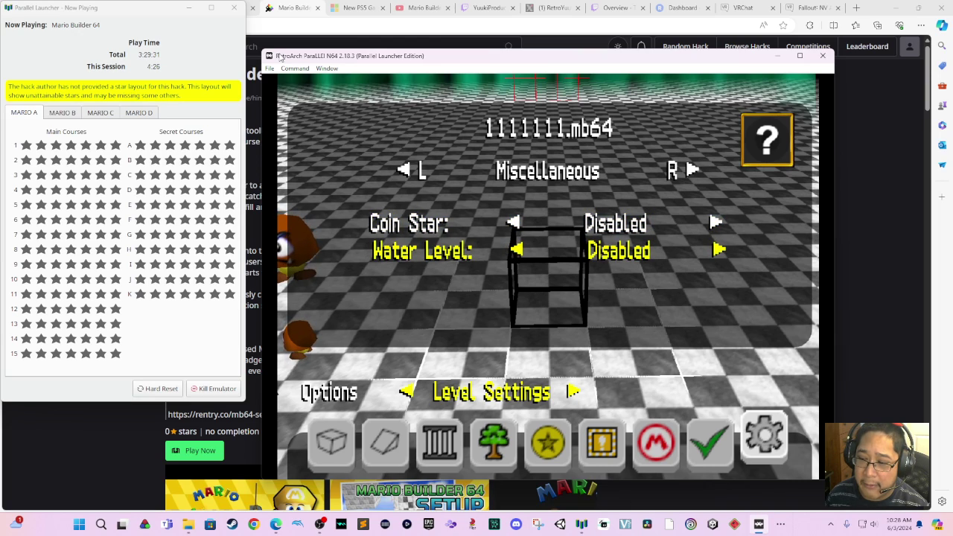
Try several coin amounts for the Coin Star setting, including 60 and 20 Coins, and return it to Disabled.
key("Up")
key("Right")
key("Left")
key("Left")
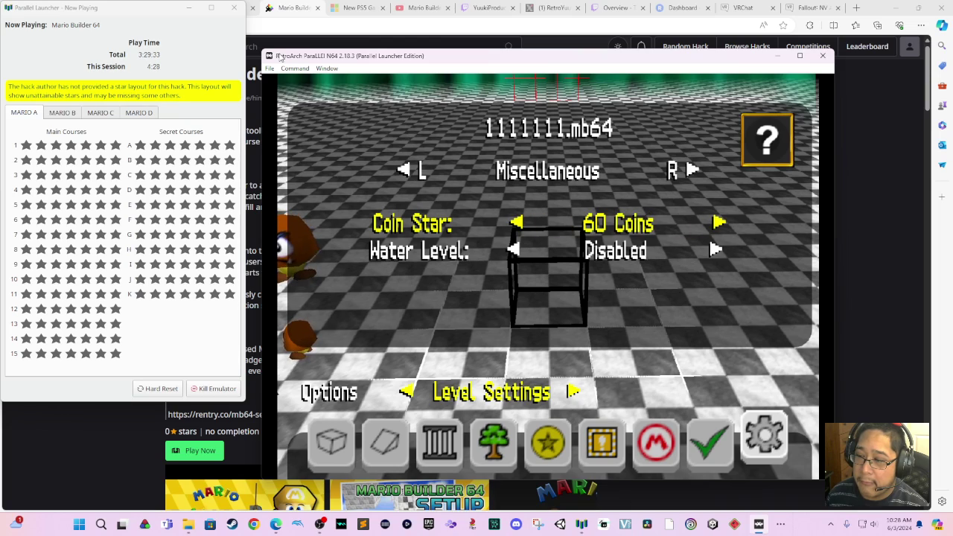
key("Right")
key("Right")
key("Right")
key("Right")
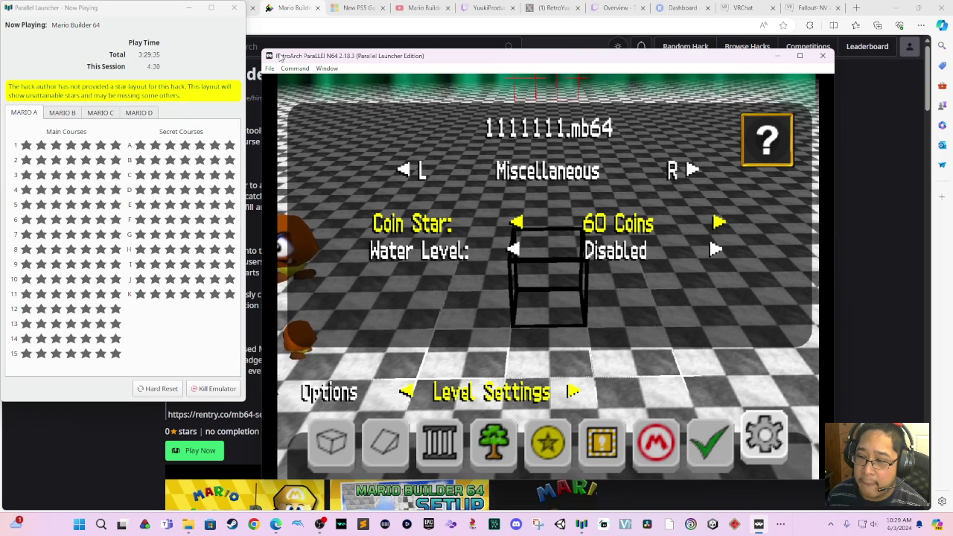
key("Left")
key("Left")
key("Left")
key("Left")
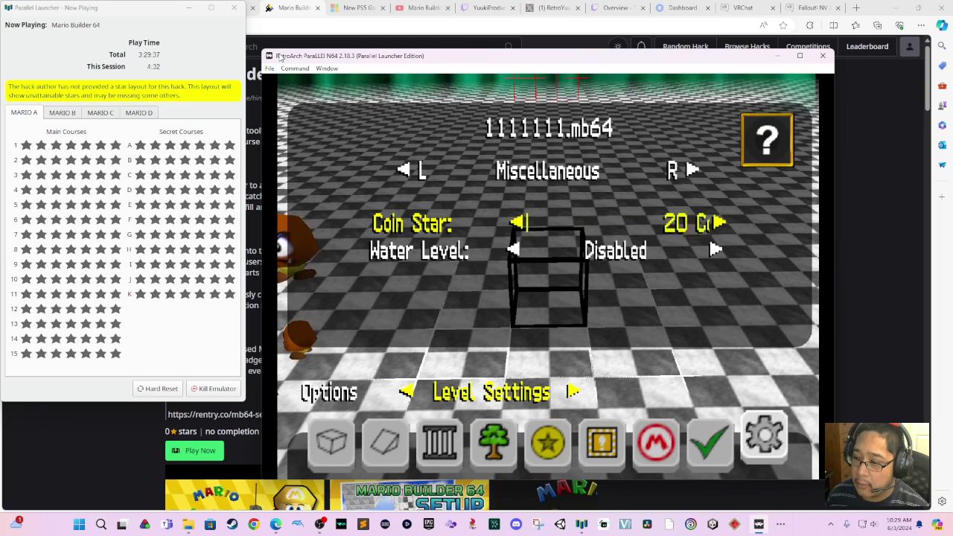
key("Right")
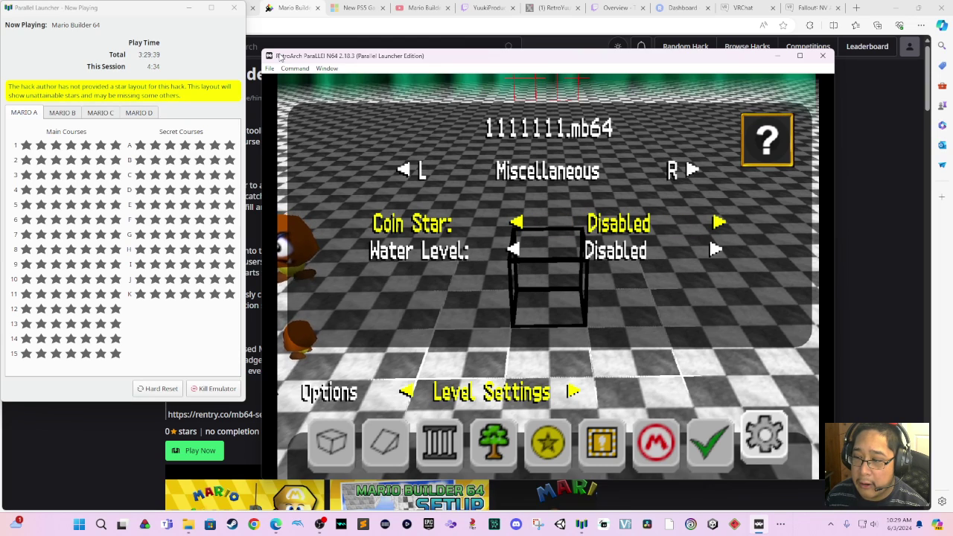
Cycle through the Level Settings pages to the Play Level option under System, and close the settings.
key("w")
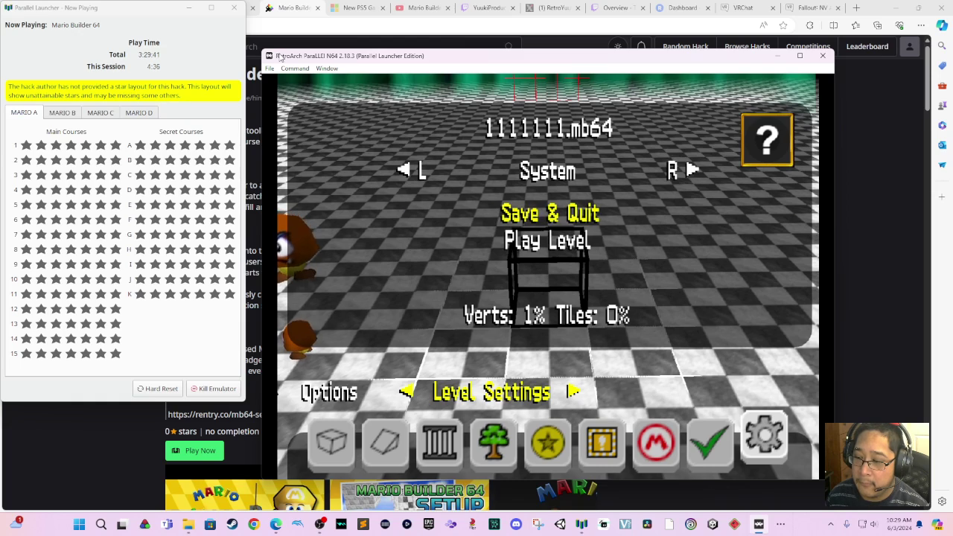
key("w")
key("w")
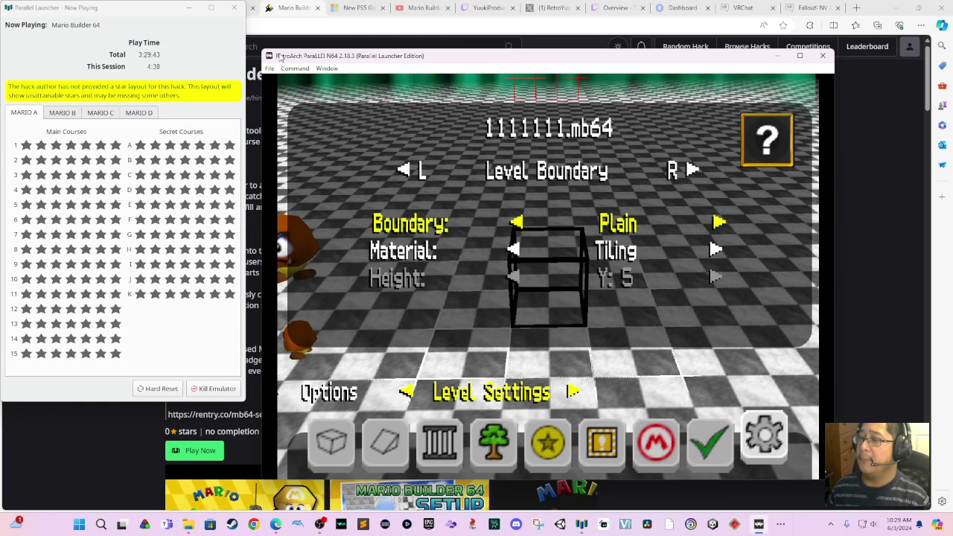
key("w")
key("w")
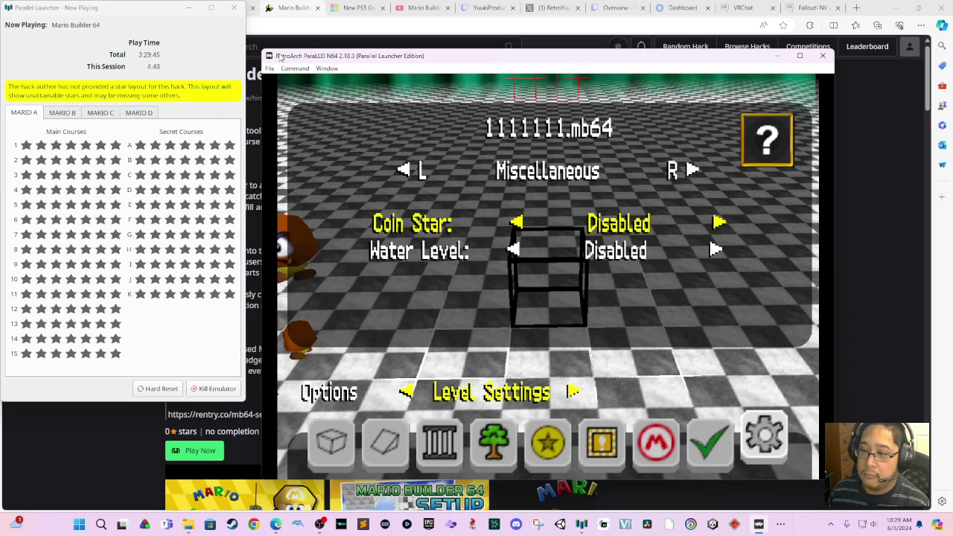
key("w")
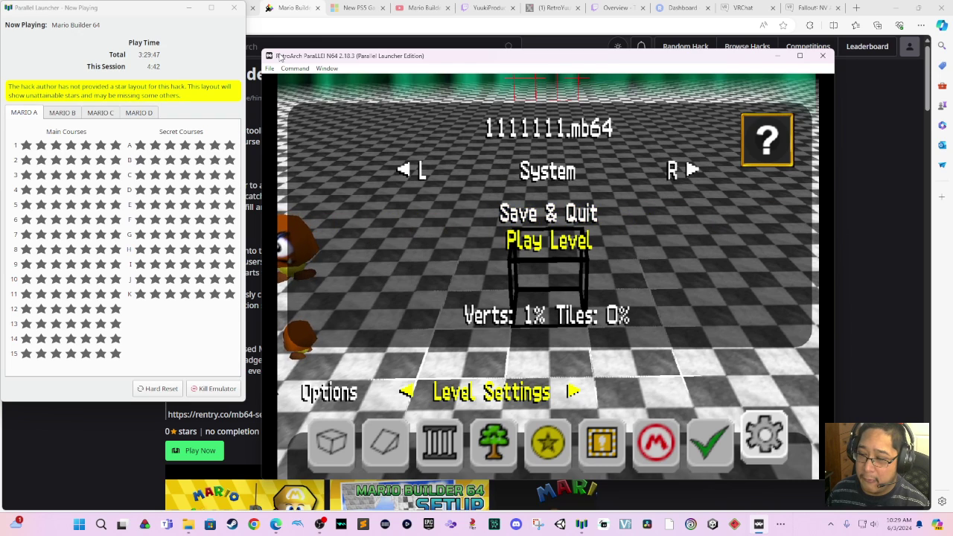
key("z")
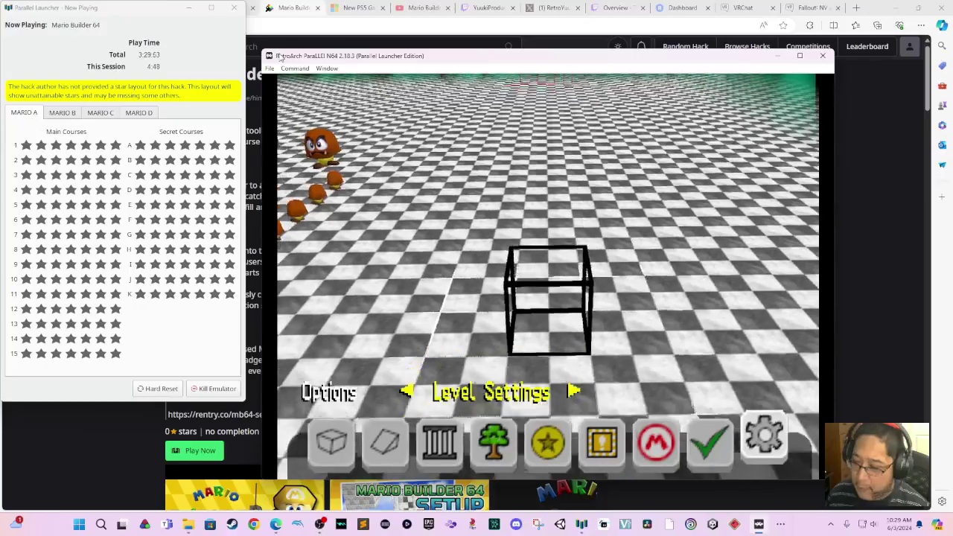
key("z")
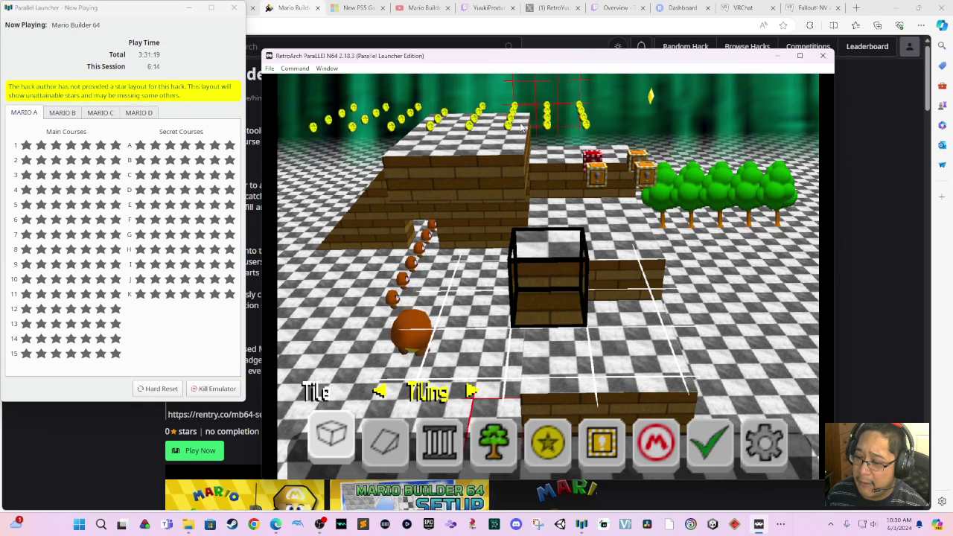
Save and quit the level through its Level Settings, back out to the Make Levels menu, and close the emulator.
key("Right")
key("Right")
key("Right")
key("Right")
key("Right")
key("Right")
key("Right")
key("x")
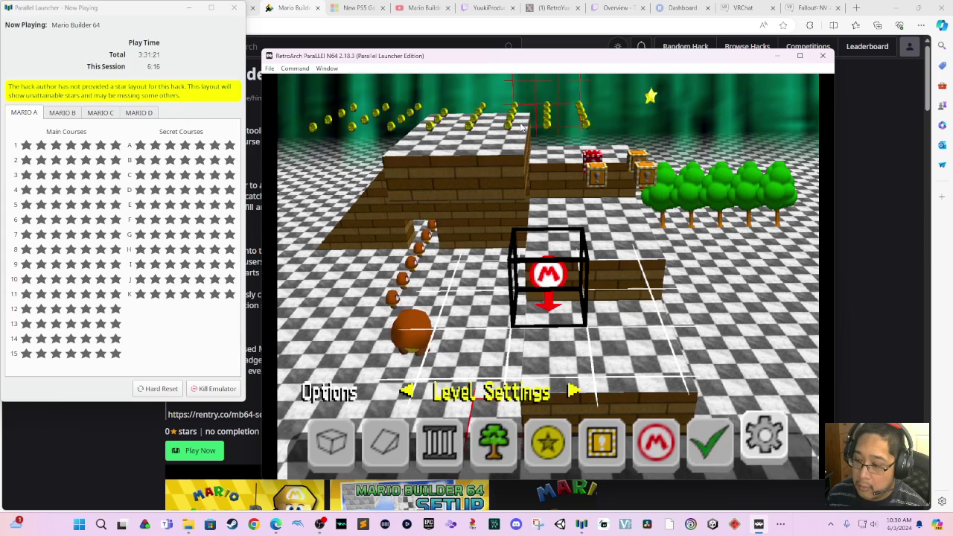
key("x")
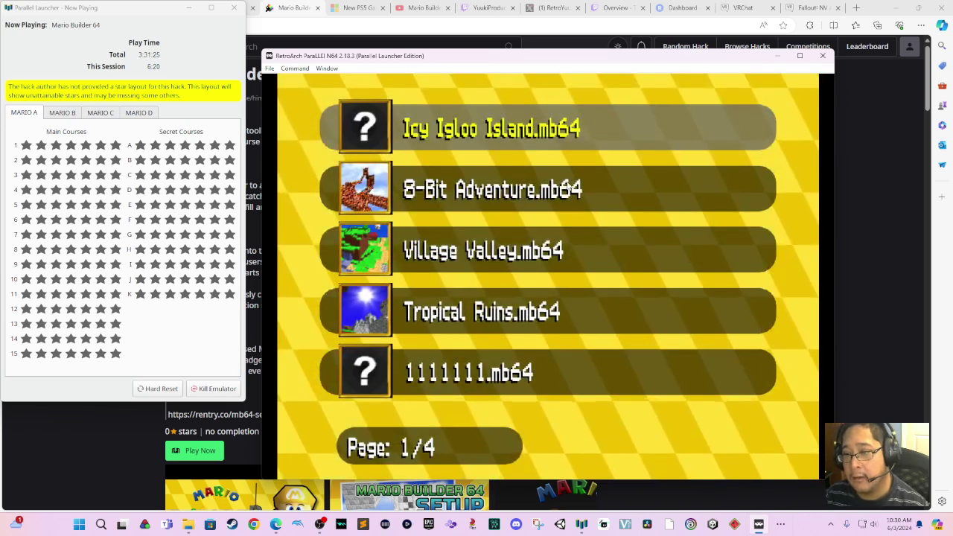
key("z")
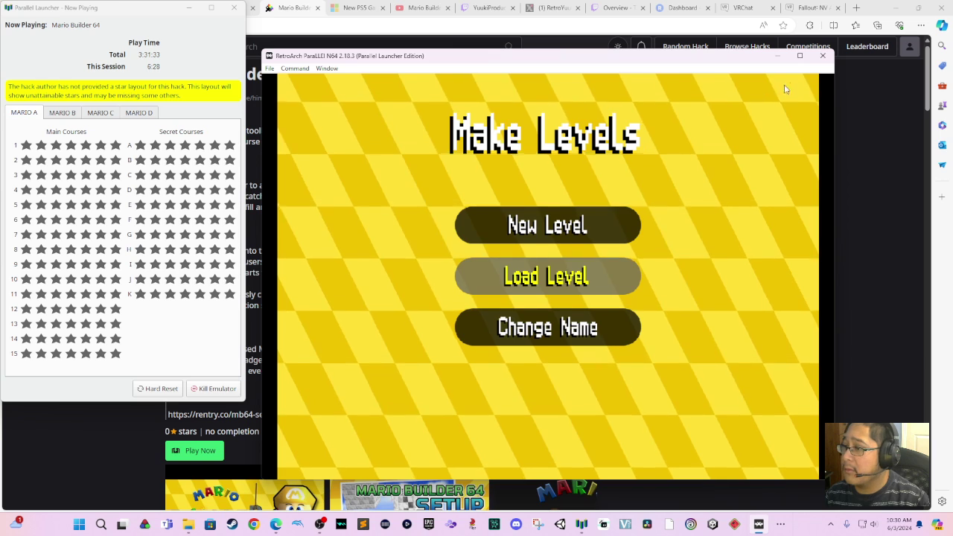
left_click(823, 56)
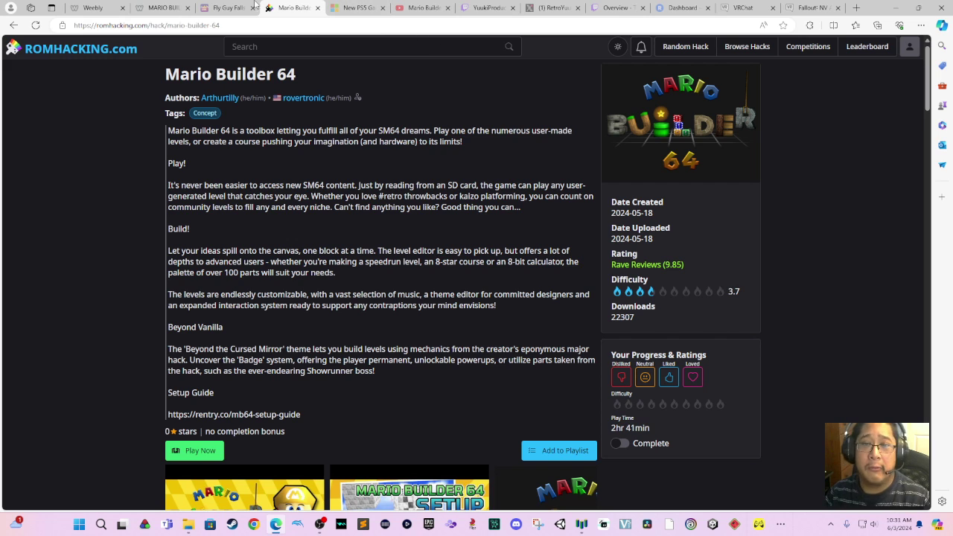
Return to the Level Share Square level list and change the game category to Mario Builder 64.
left_click(223, 7)
key("alt+Left")
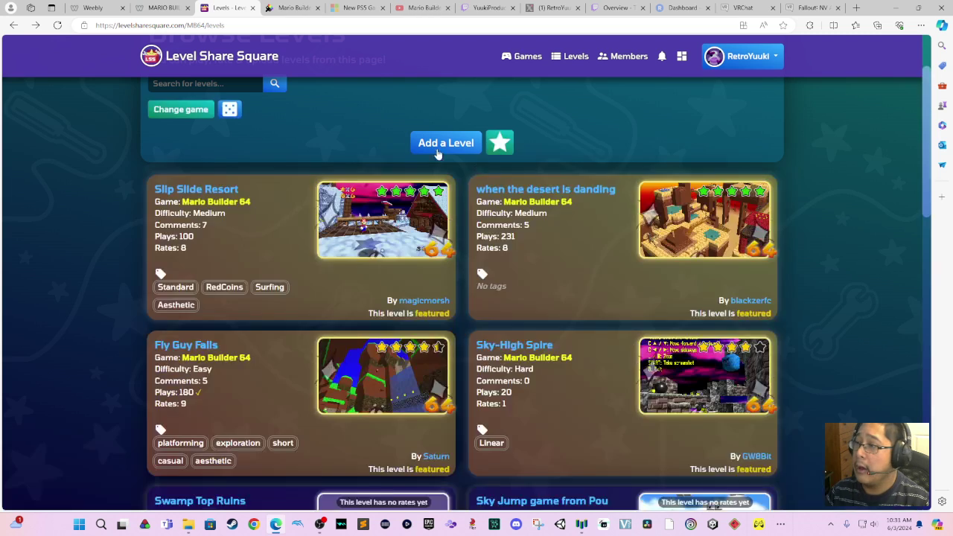
scroll(571, 182, "up", 2)
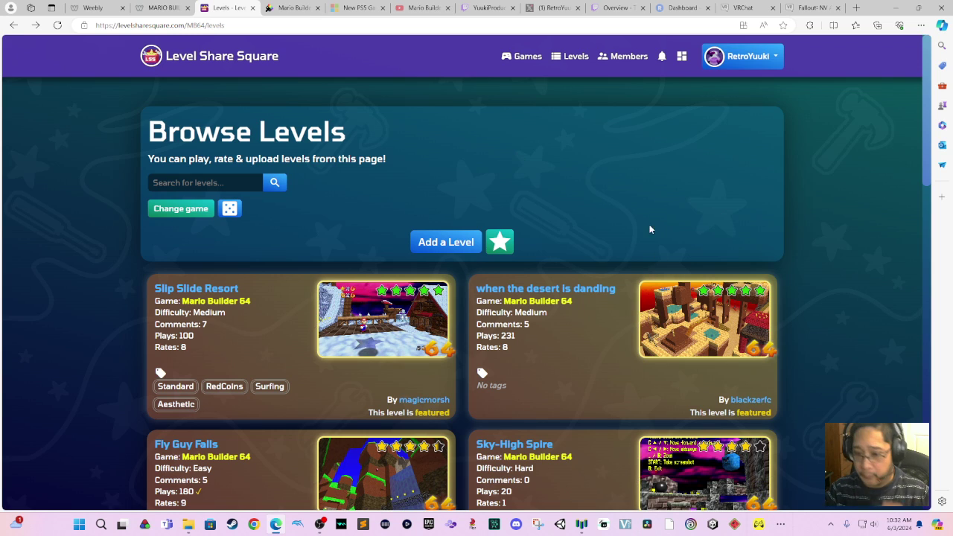
left_click(165, 213)
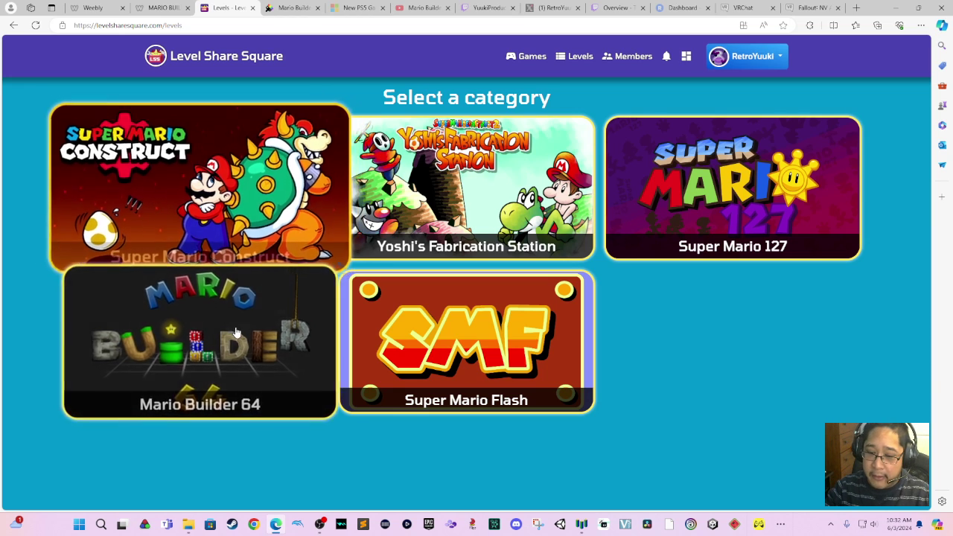
left_click(236, 333)
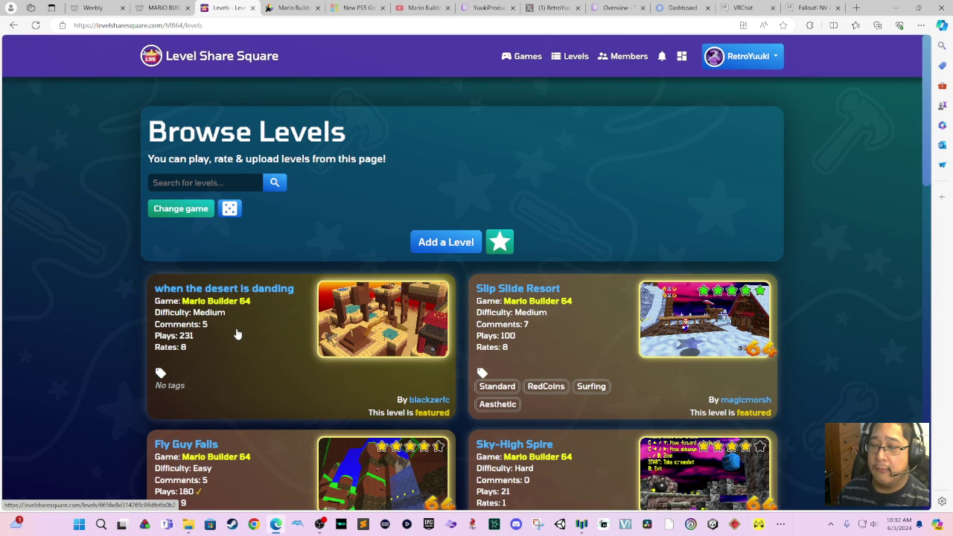
Browse the featured levels, view the Sky-High Spire level page, and return to the level list.
scroll(236, 333, "down", 2)
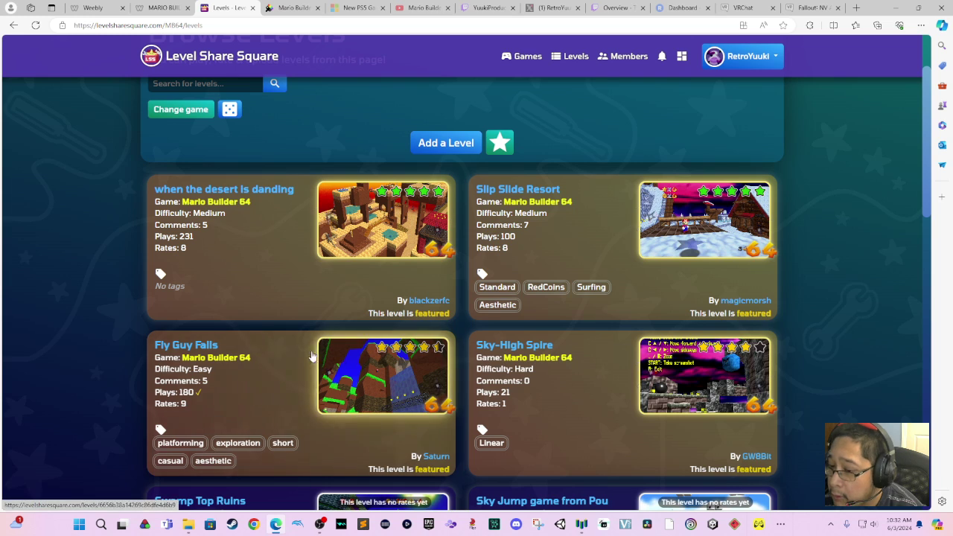
scroll(447, 287, "down", 2)
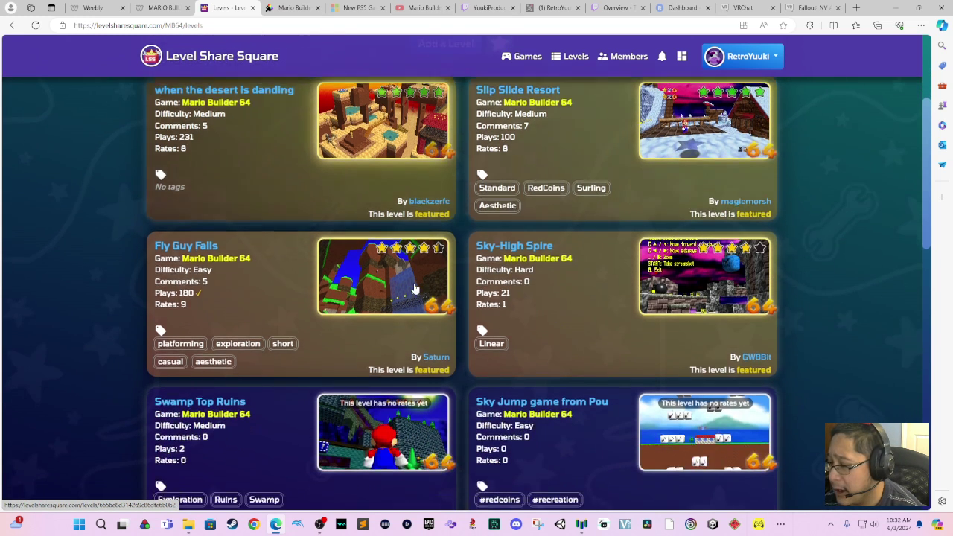
scroll(480, 282, "up", 1)
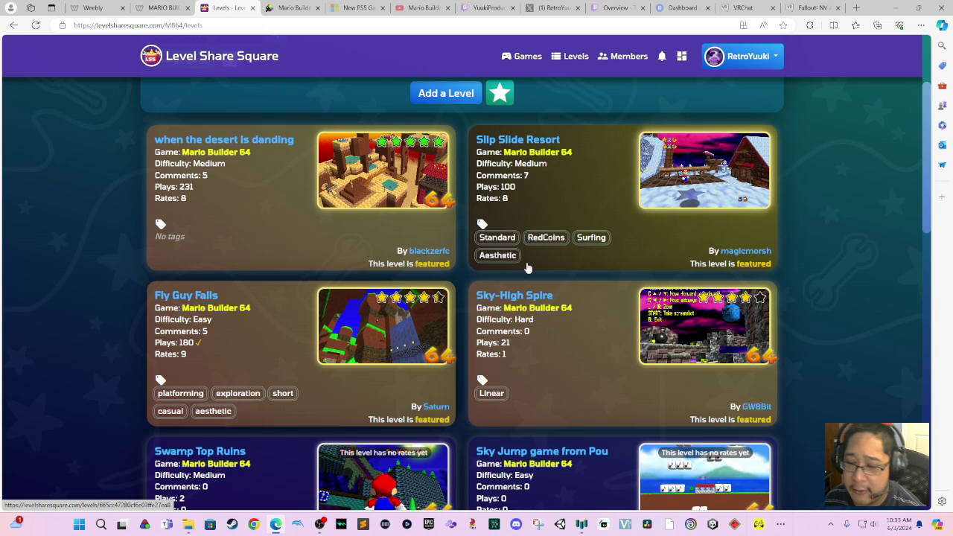
left_click(596, 352)
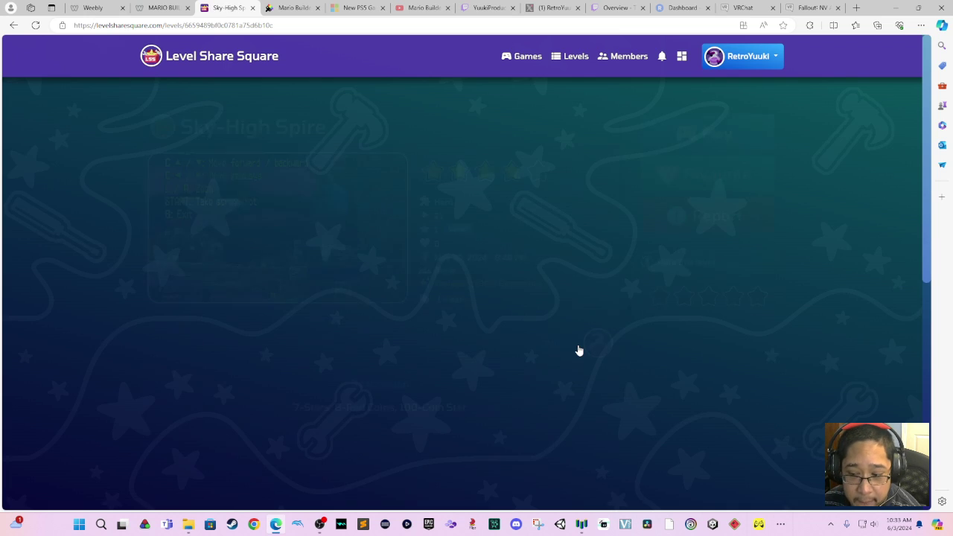
mouse_move(579, 350)
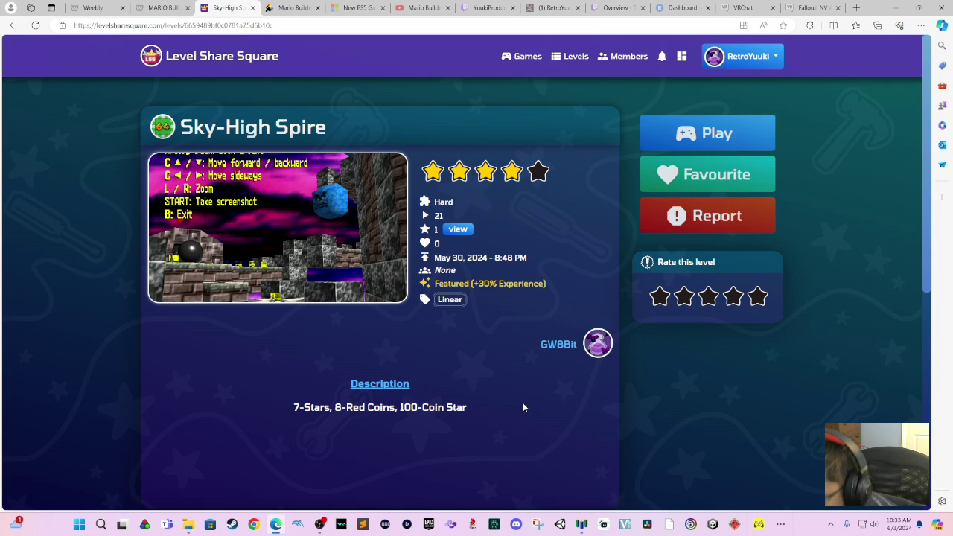
key("alt+Left")
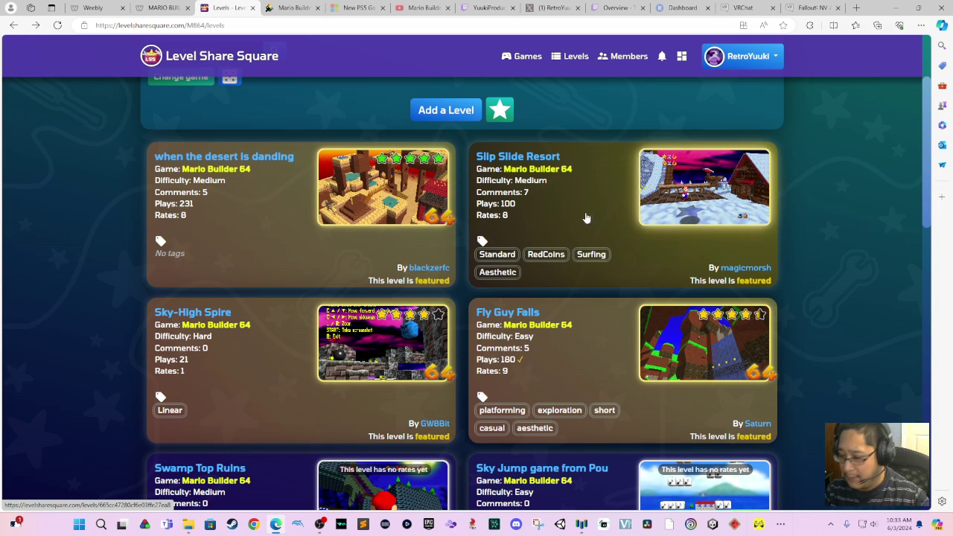
Look through the newer Mario Builder 64 levels further down the list and open the Fly Guy Falls page.
scroll(588, 170, "down", 2)
scroll(590, 170, "down", 3)
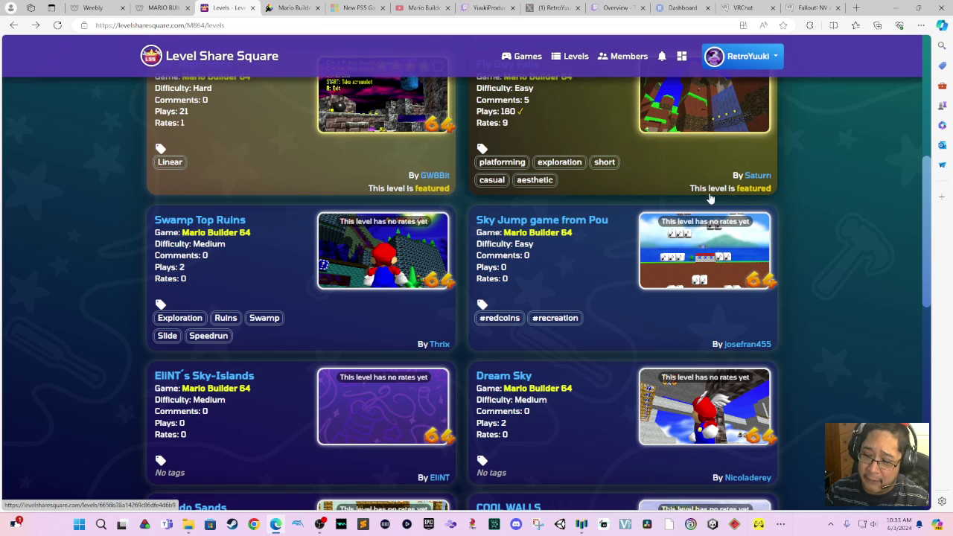
scroll(681, 195, "down", 5)
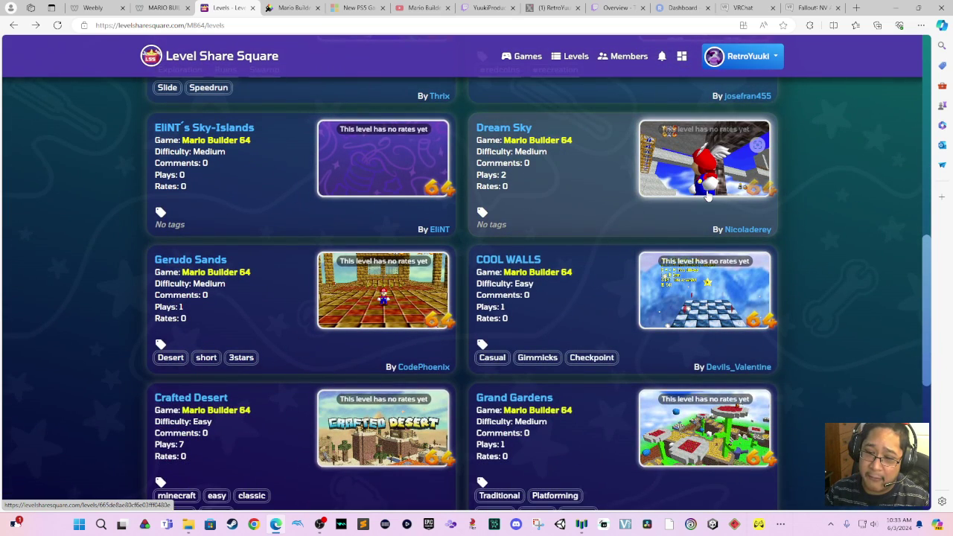
scroll(709, 195, "up", 1)
scroll(709, 196, "down", 1)
scroll(604, 208, "up", 8)
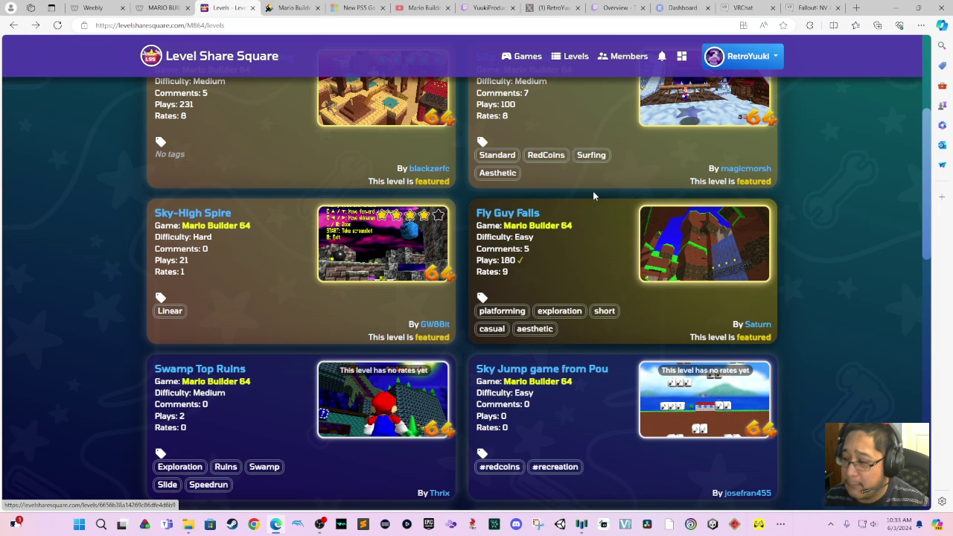
left_click(626, 265)
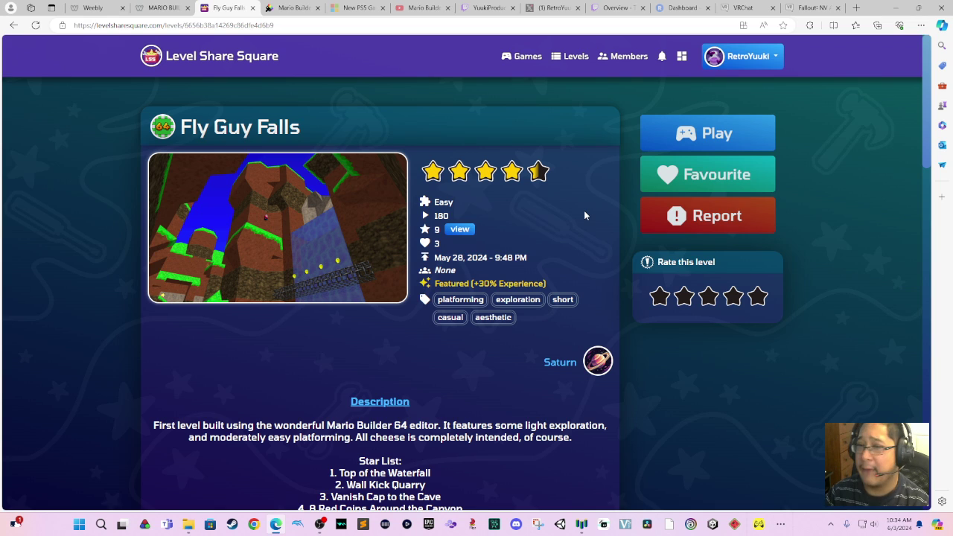
View the Mario Builder 64 Trial Run stream page on YouTube and the Twitch channel page, and return to the YouTube page.
left_click(404, 7)
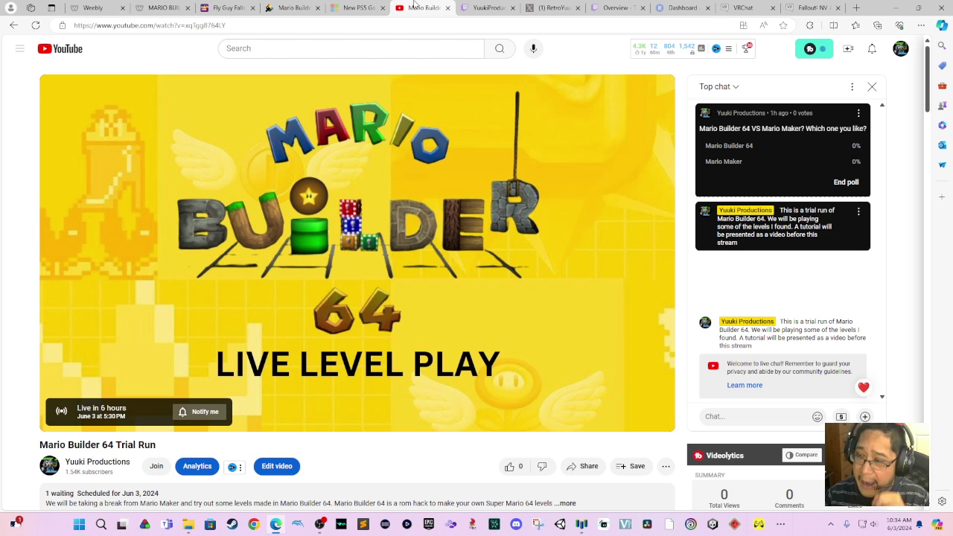
left_click(471, 8)
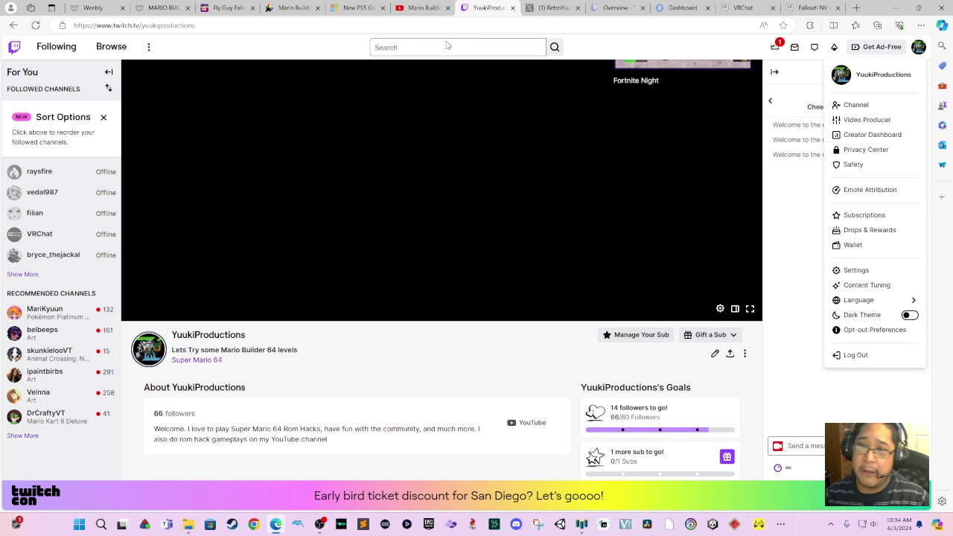
left_click(418, 7)
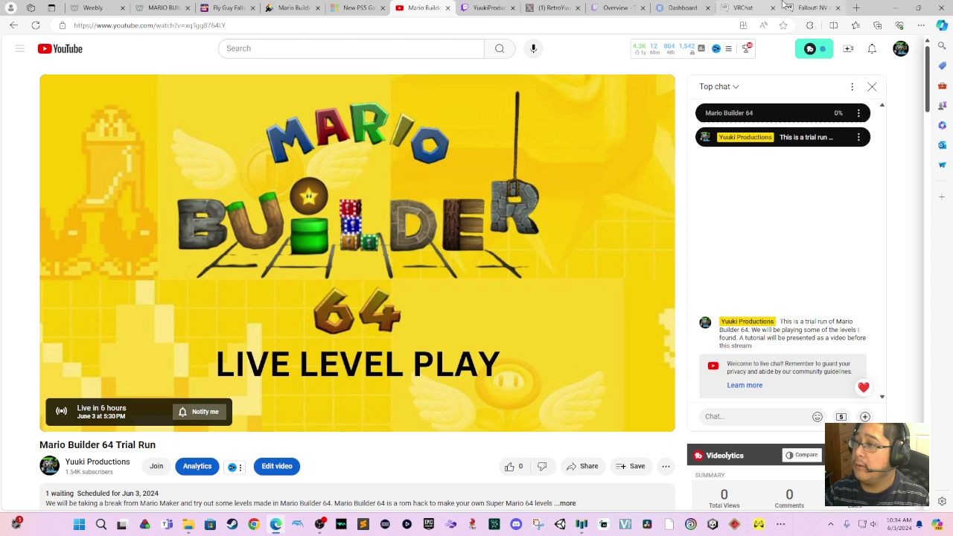
Return to the Fly Guy Falls page on Level Share Square and download the level file.
left_click(214, 6)
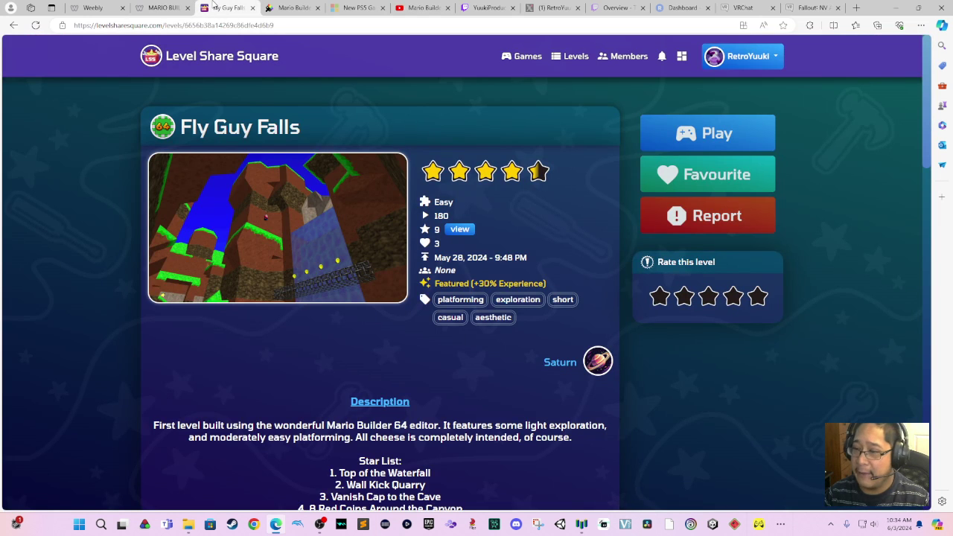
scroll(213, 178, "down", 1)
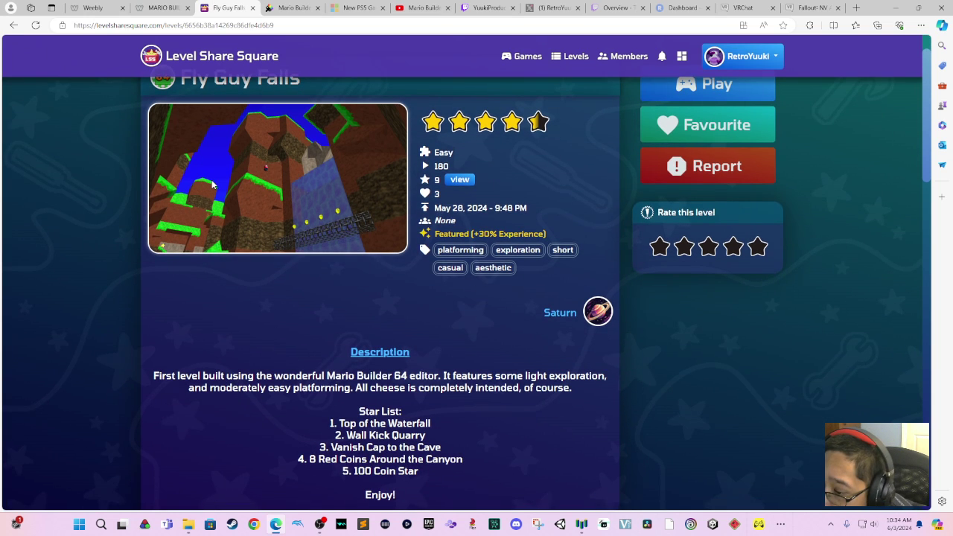
scroll(213, 184, "up", 1)
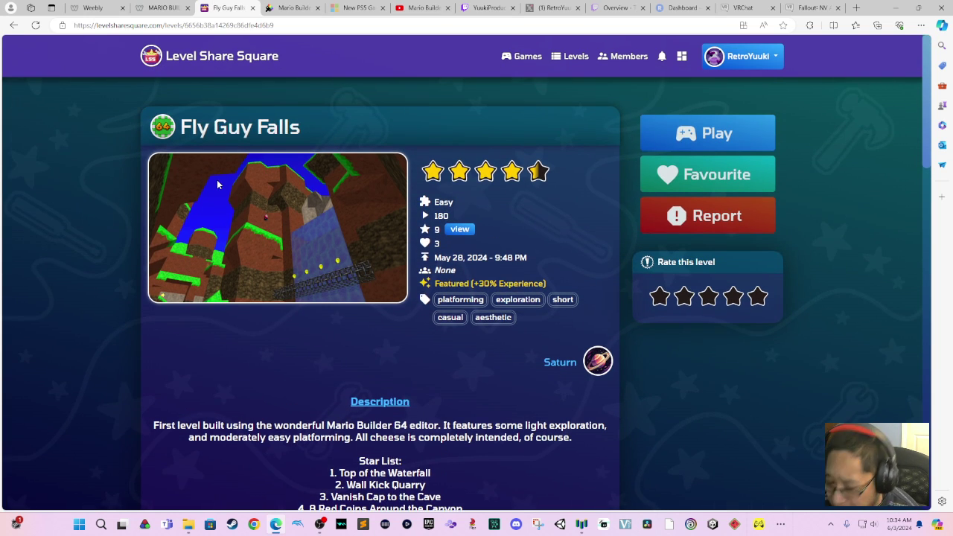
left_click(692, 148)
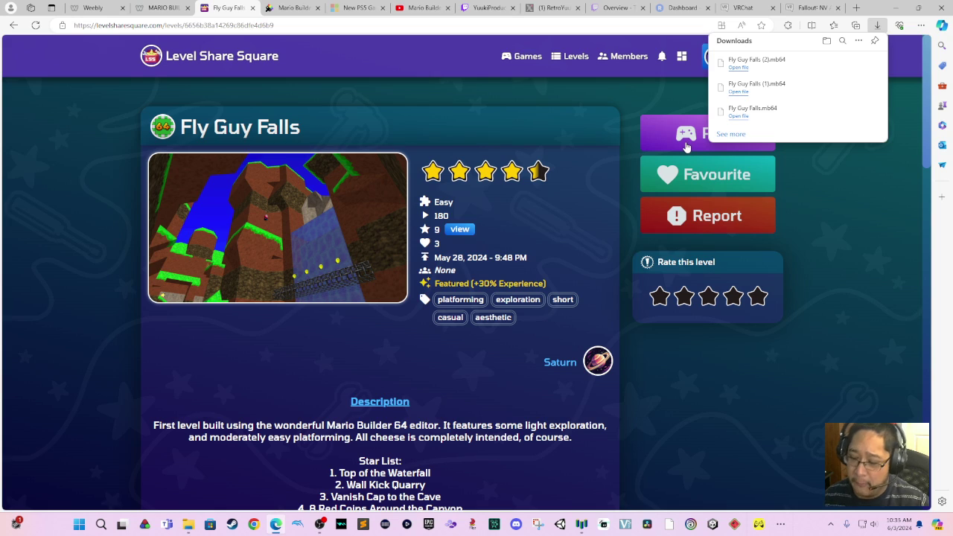
Switch to Parallel Launcher and start a new virtual SD card in the SD card manager.
left_click(588, 526)
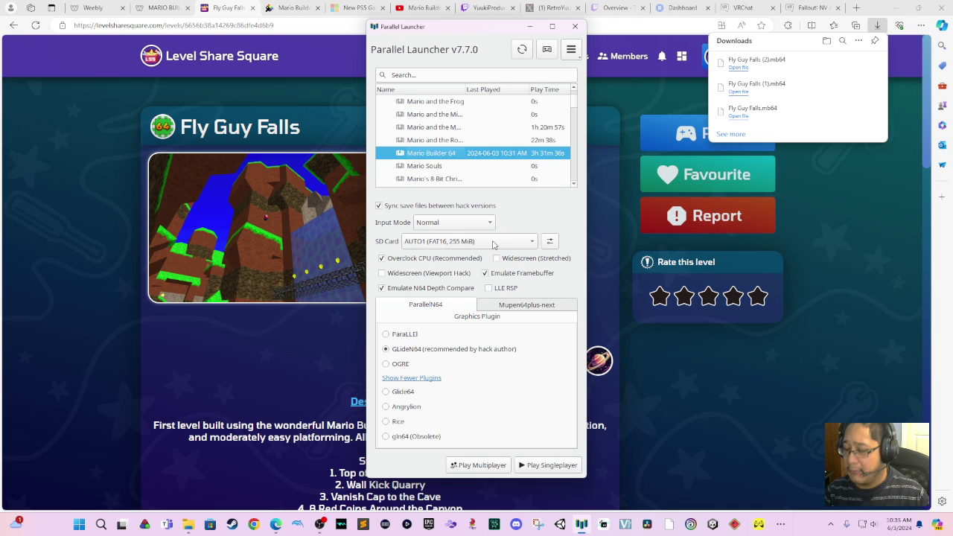
left_click(550, 246)
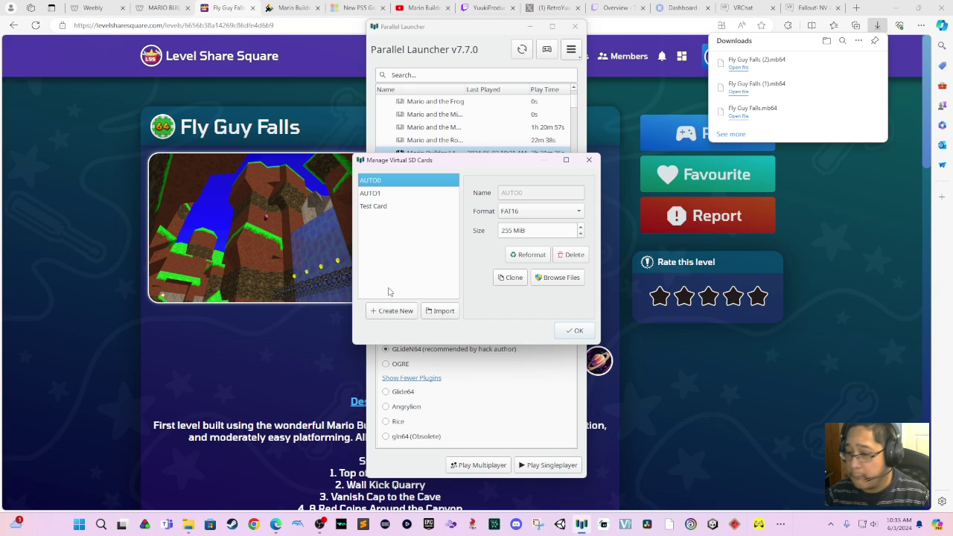
left_click(401, 317)
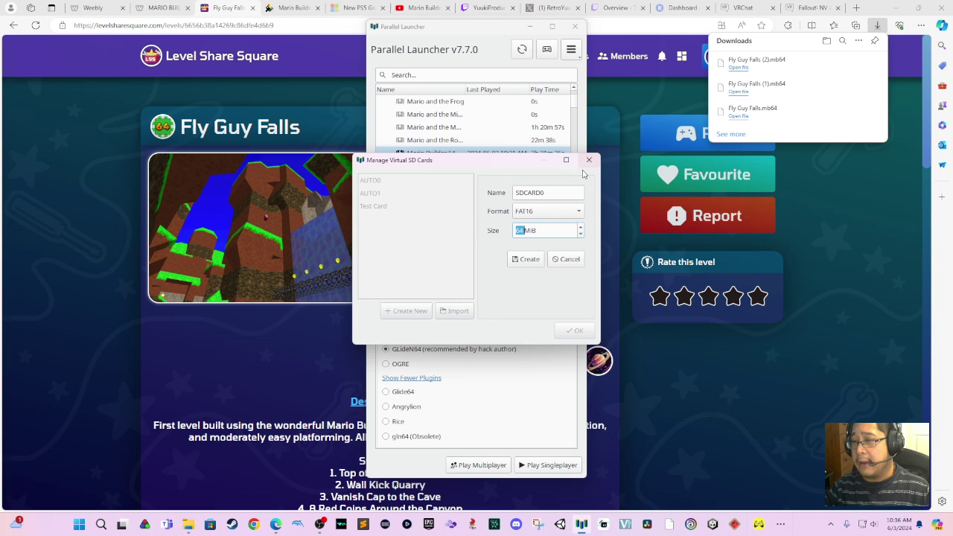
Name the new virtual SD card Mario.
left_click(562, 195)
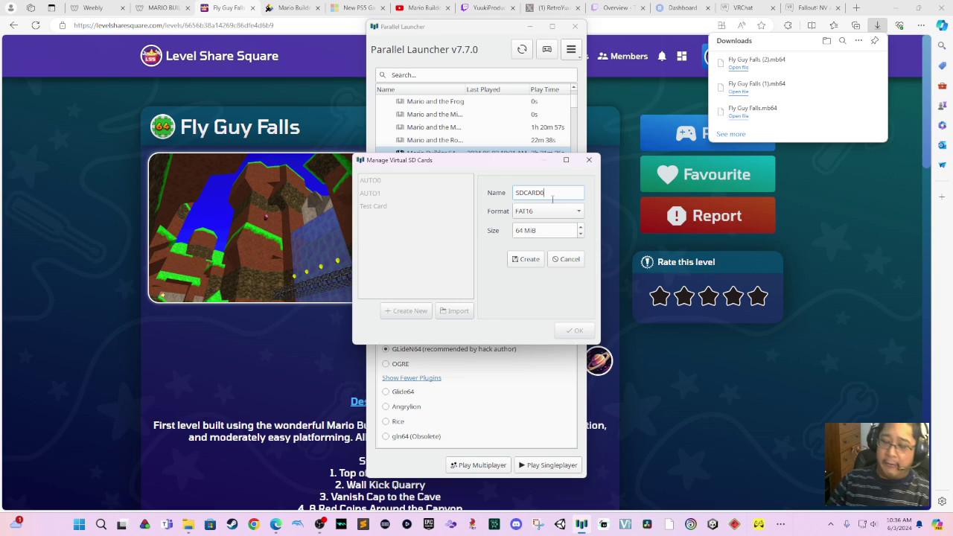
key("BackSpace")
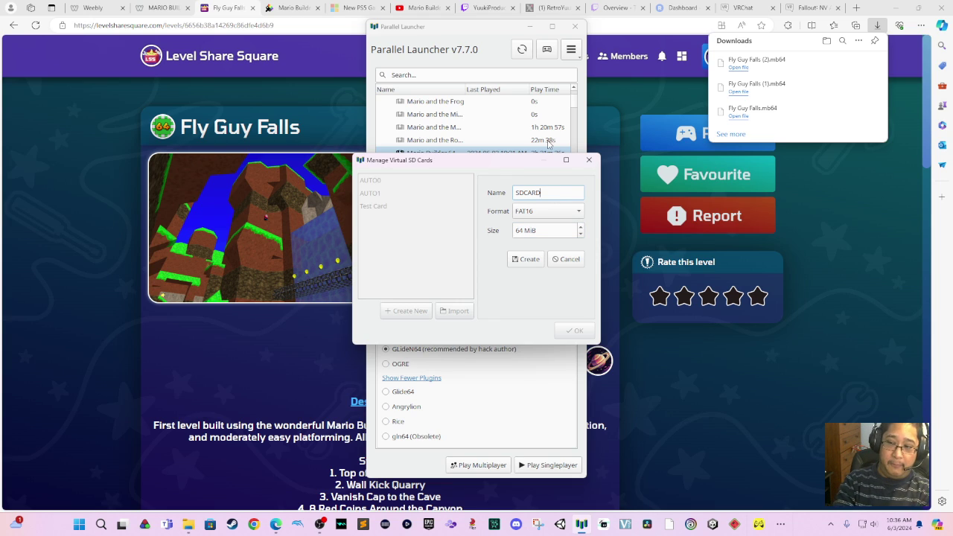
key("ctrl+a")
key("BackSpace")
type("MArio B")
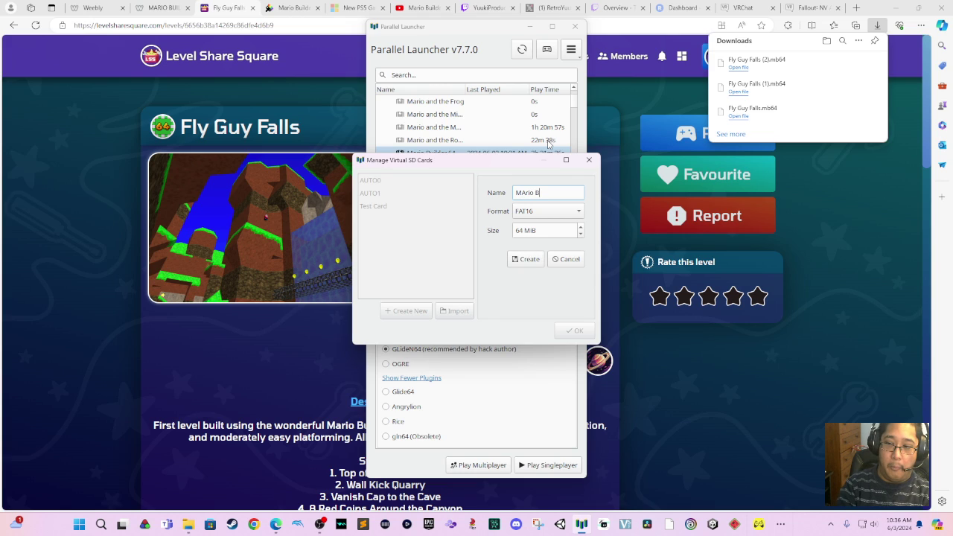
key("BackSpace")
key("BackSpace")
key("BackSpace")
key("BackSpace")
key("BackSpace")
key("BackSpace")
type("ario")
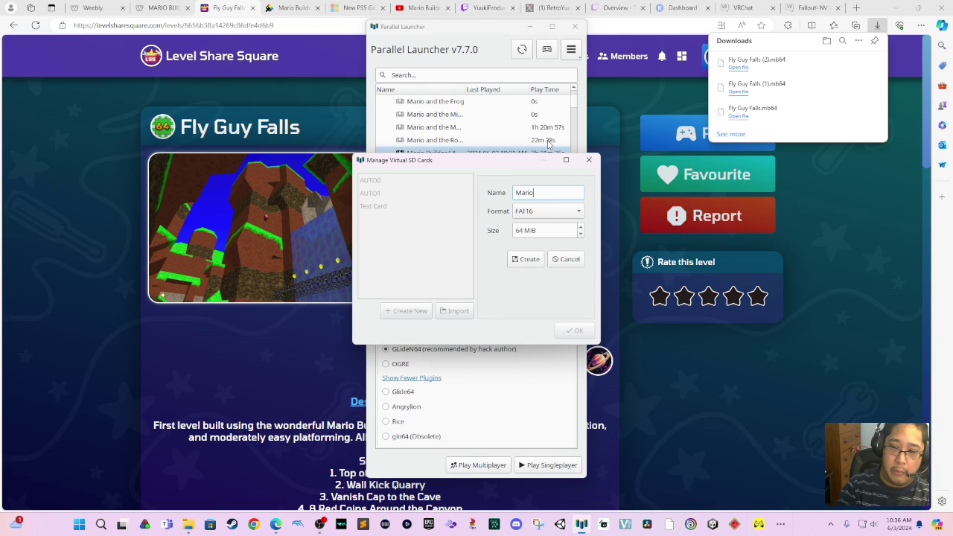
type(" Bui")
key("BackSpace")
key("BackSpace")
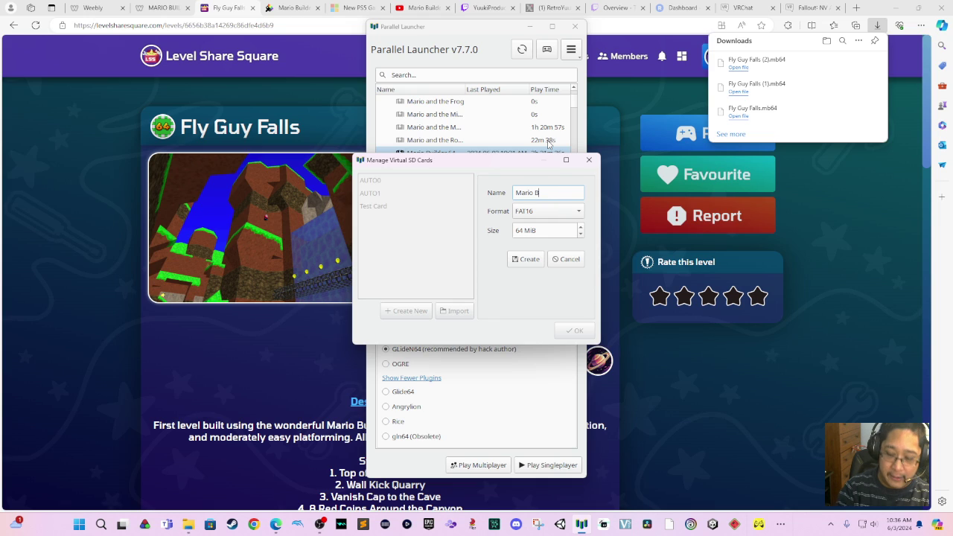
type("uild")
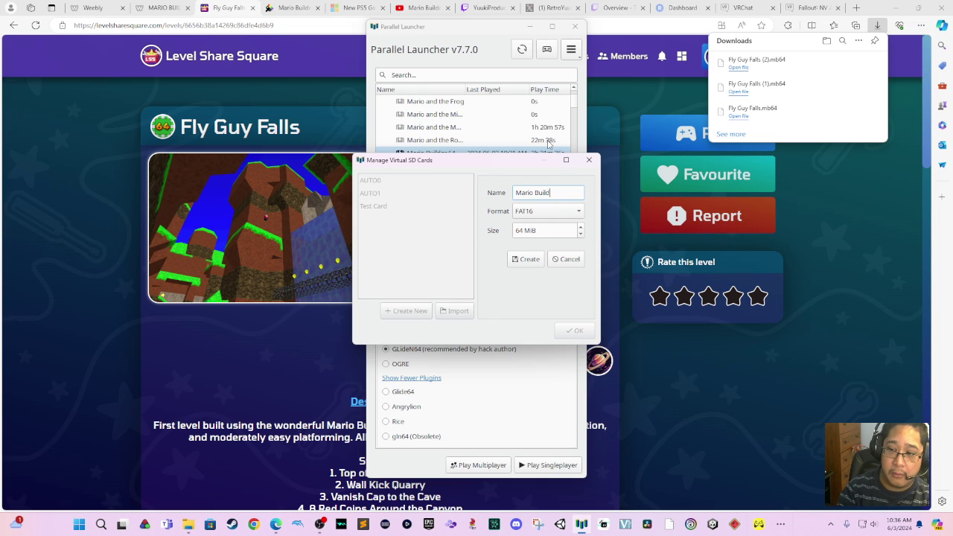
key("BackSpace")
key("BackSpace")
key("BackSpace")
key("BackSpace")
key("BackSpace")
key("BackSpace")
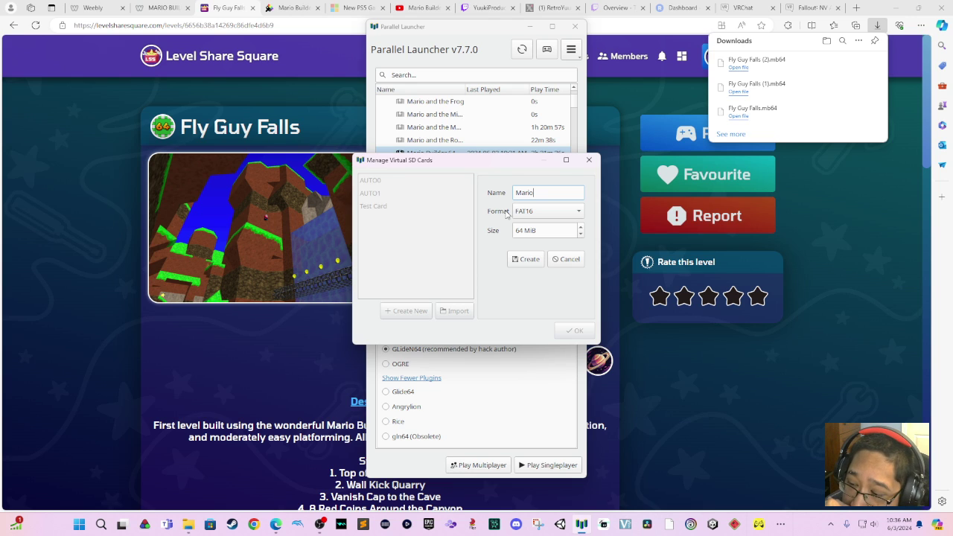
Move the SD card manager beside the launcher, set the new card's size to 255 MiB and create it.
left_click_drag(484, 155, 823, 218)
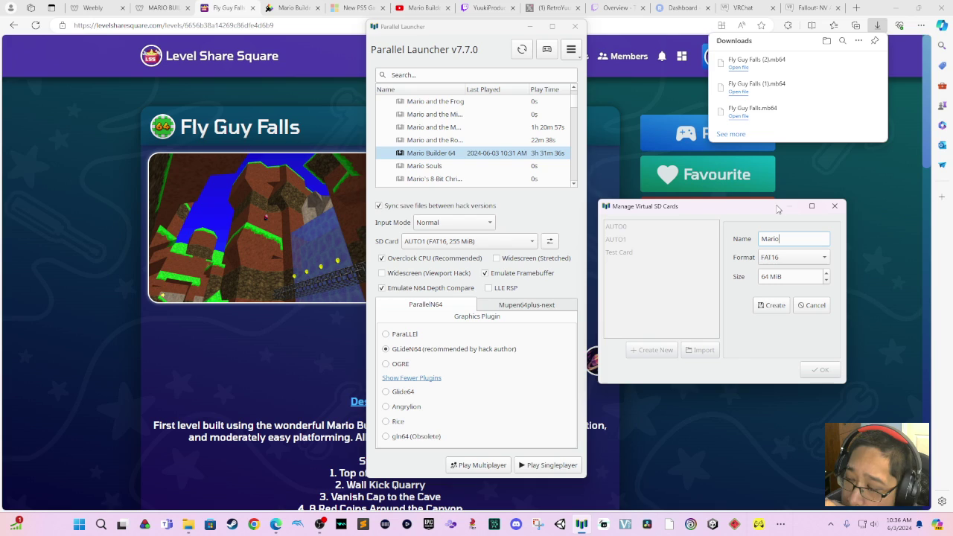
double_click(767, 275)
key("BackSpace")
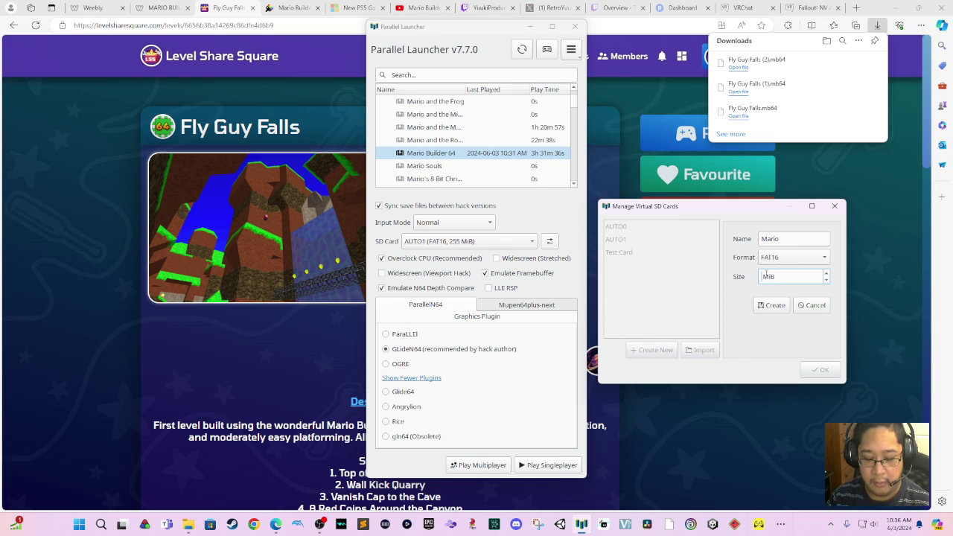
type("255")
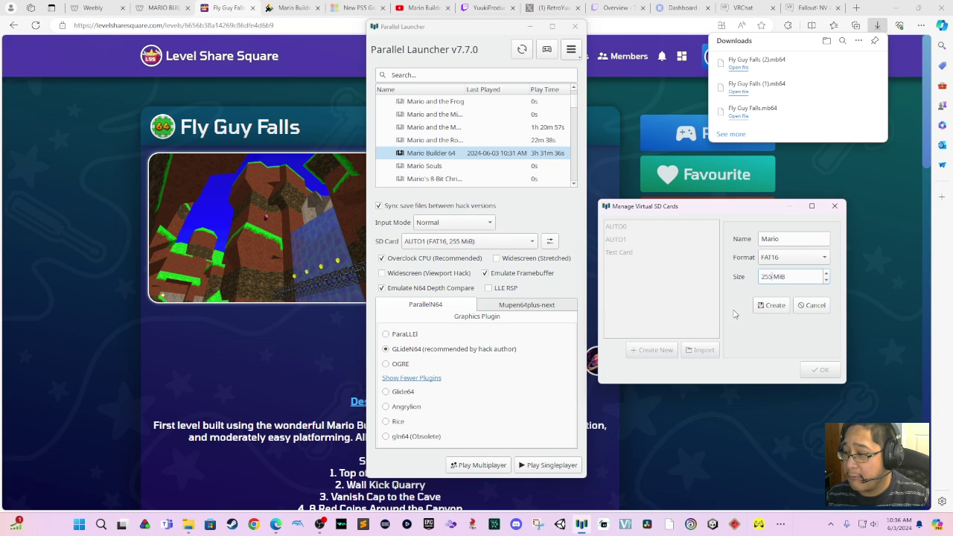
left_click(771, 306)
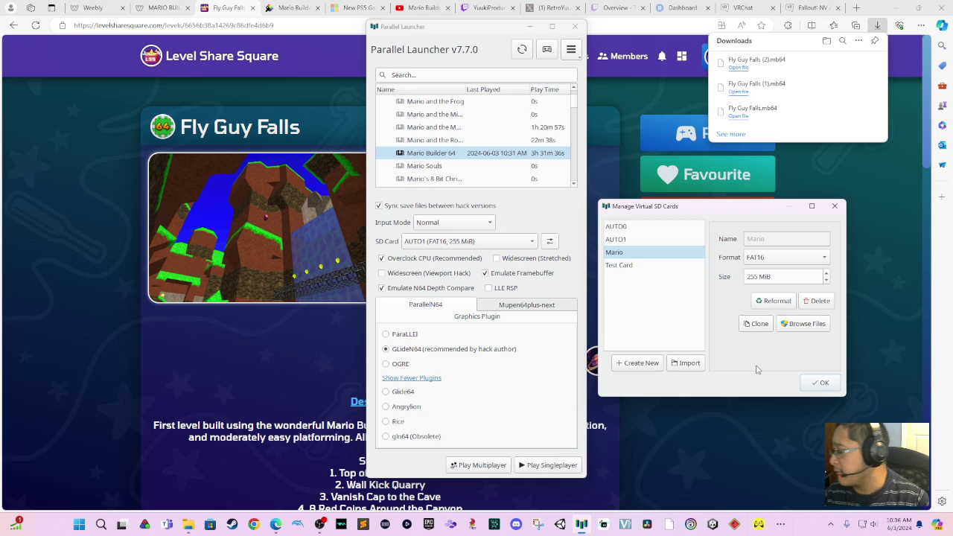
Browse the files on the Mario card, then close the file window and the SD card manager.
left_click(798, 325)
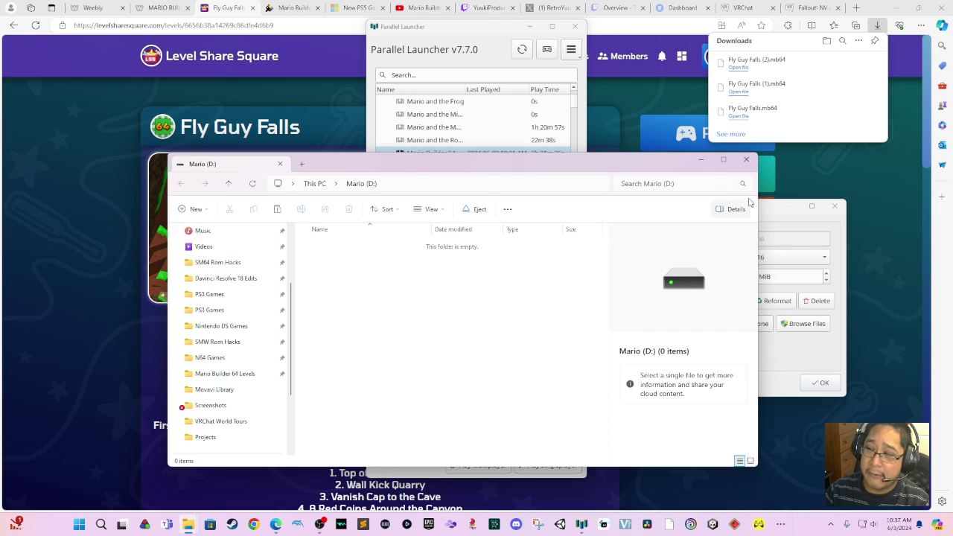
left_click(746, 160)
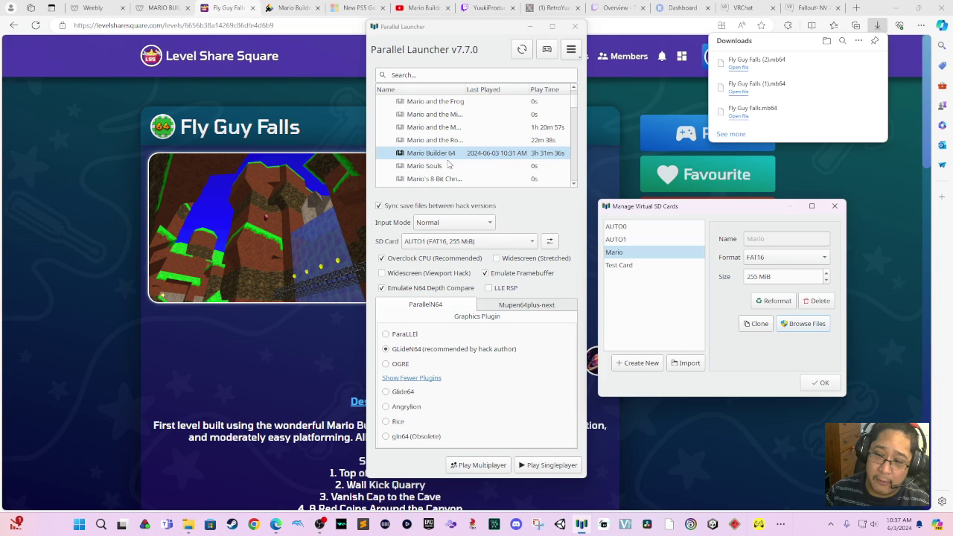
left_click(462, 237)
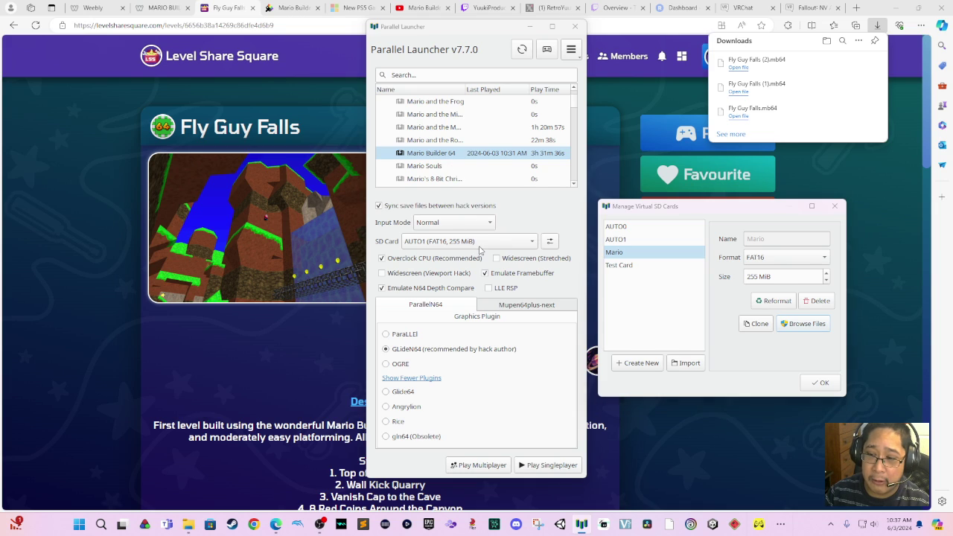
left_click(819, 383)
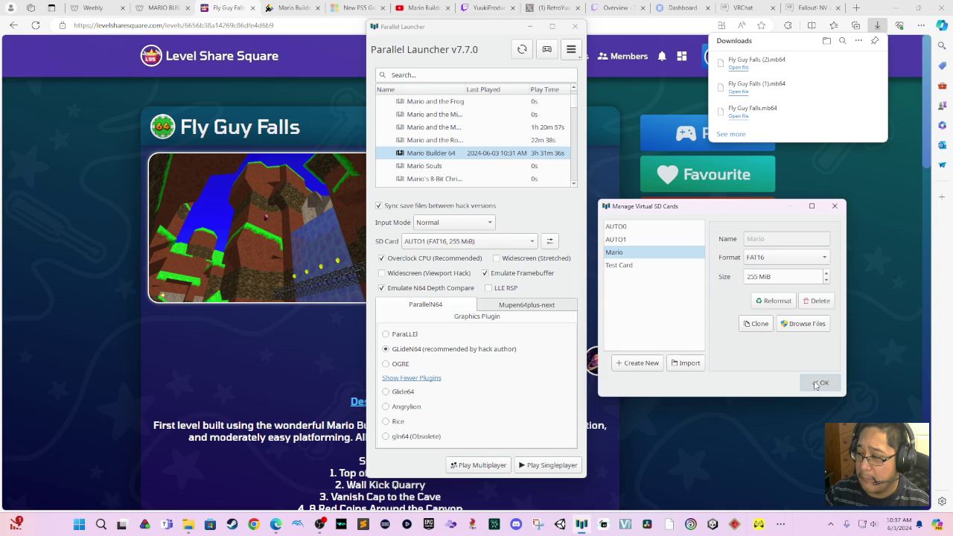
left_click(771, 314)
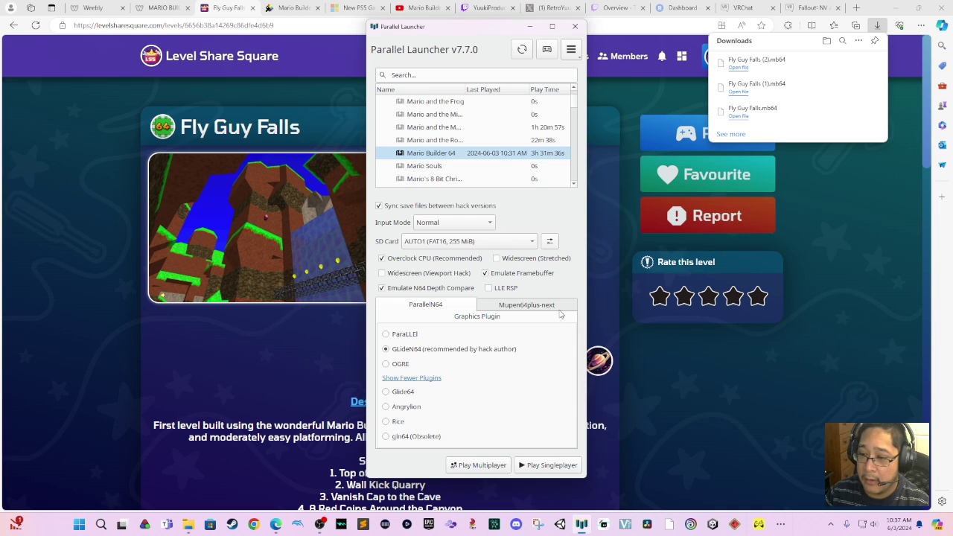
Select the Mario SD card for Mario Builder 64, launch the game once and close the emulator.
left_click(520, 241)
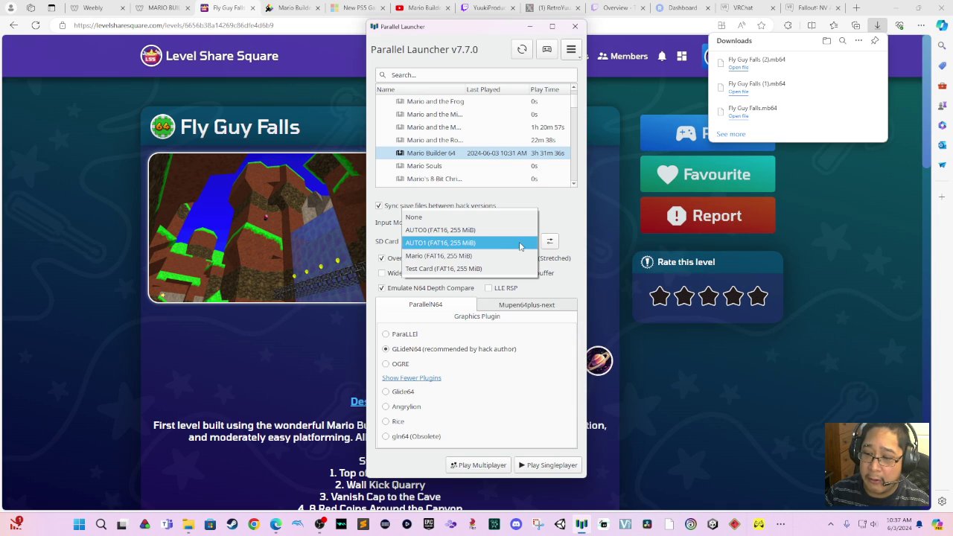
left_click(481, 257)
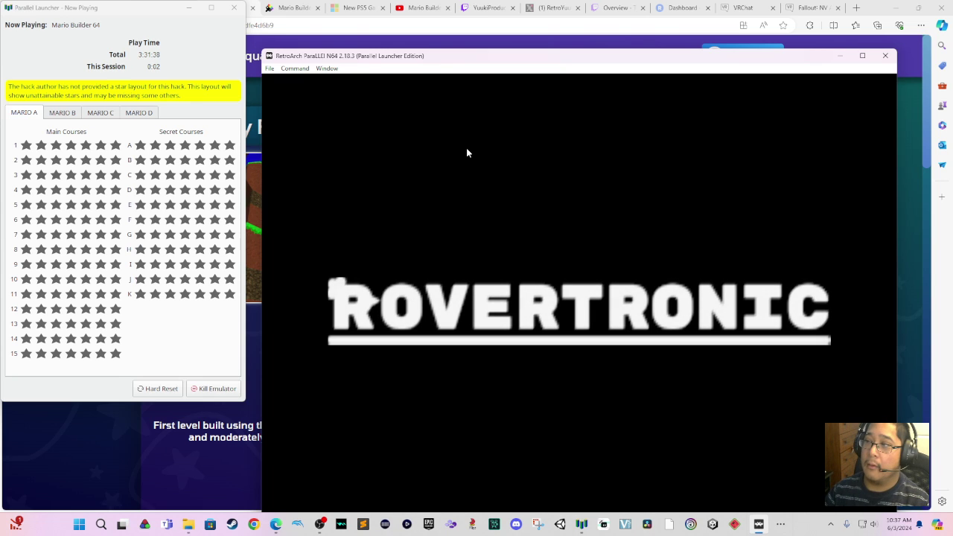
left_click(886, 56)
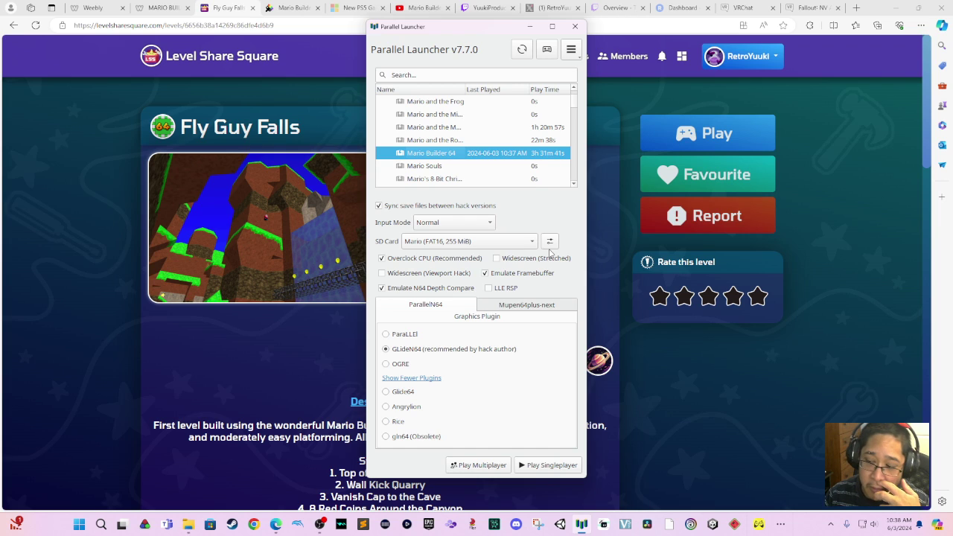
Browse the files on the Mario virtual SD card and open its Mario Builder 64 Levels folder.
left_click(550, 241)
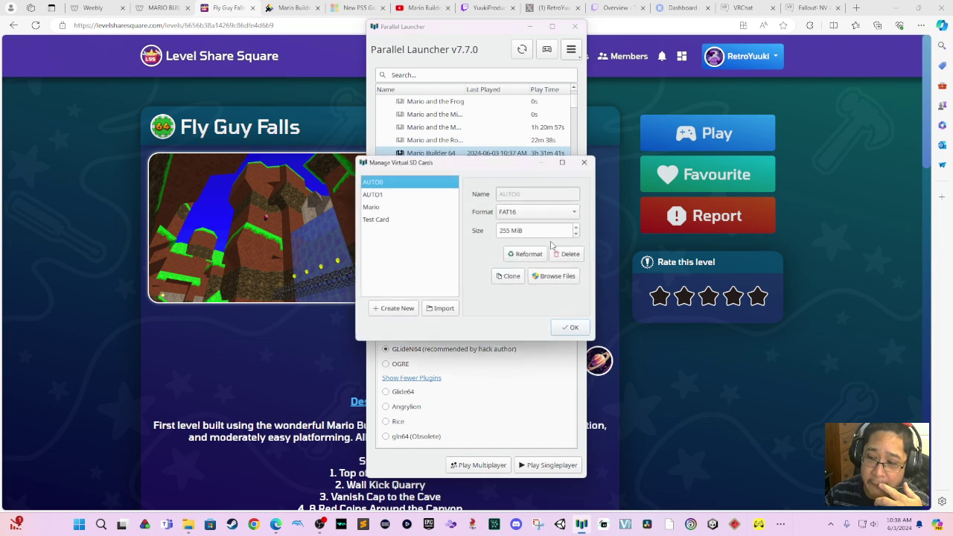
left_click(427, 207)
left_click(556, 284)
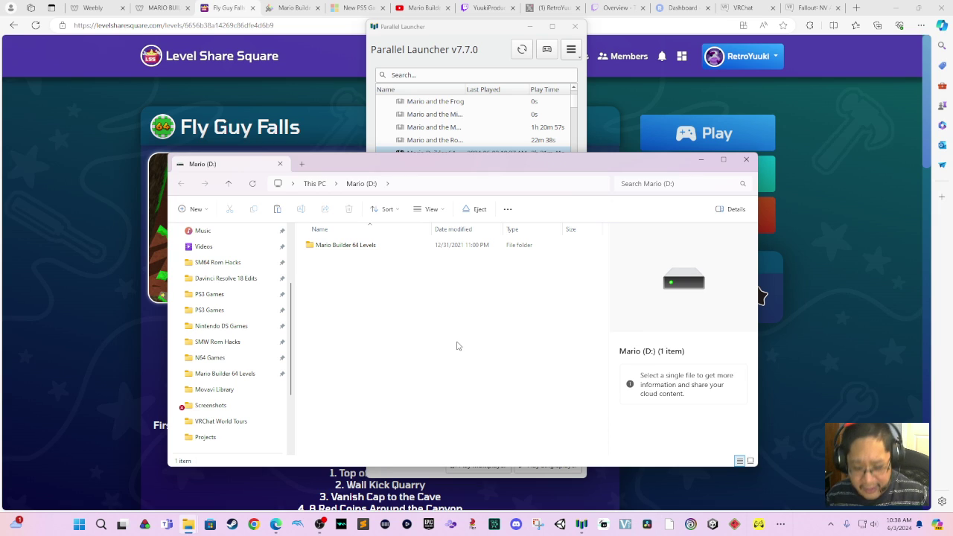
left_click(357, 251)
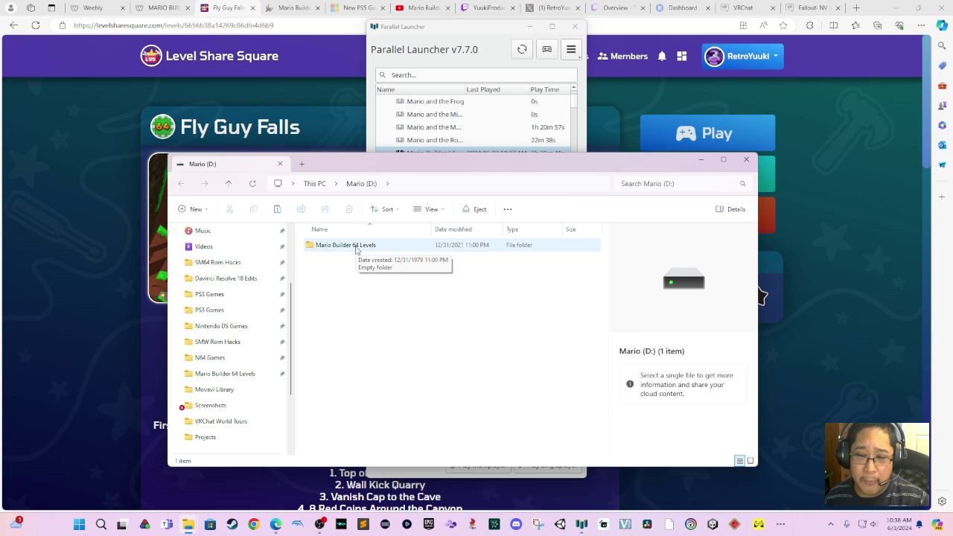
double_click(356, 251)
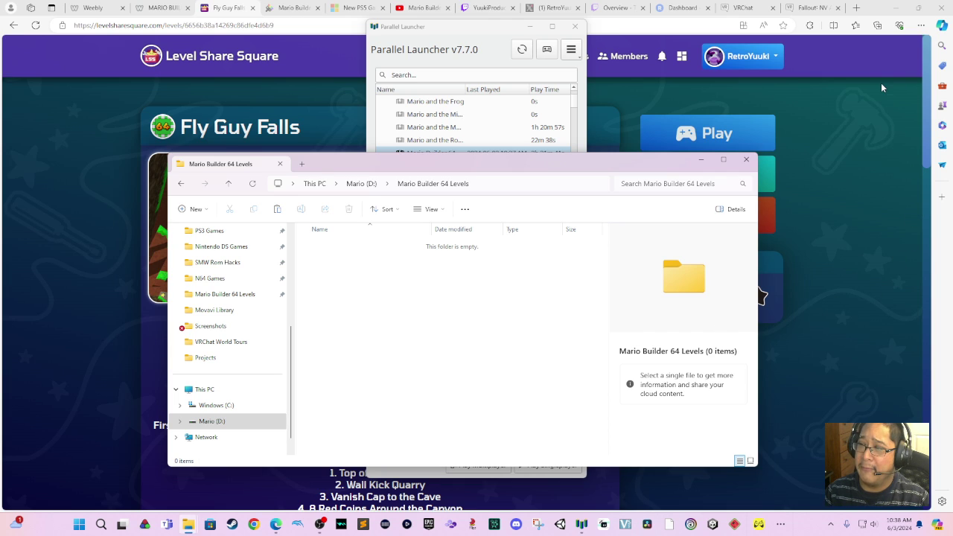
Switch to Edge, show the downloaded Fly Guy Falls.mb64 in its folder, select it and move that folder window aside.
left_click(920, 28)
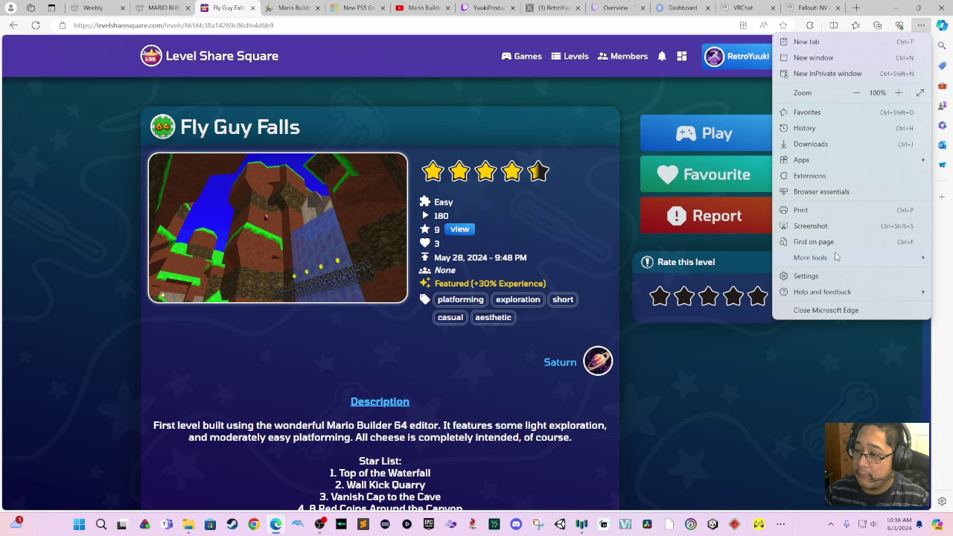
left_click(810, 144)
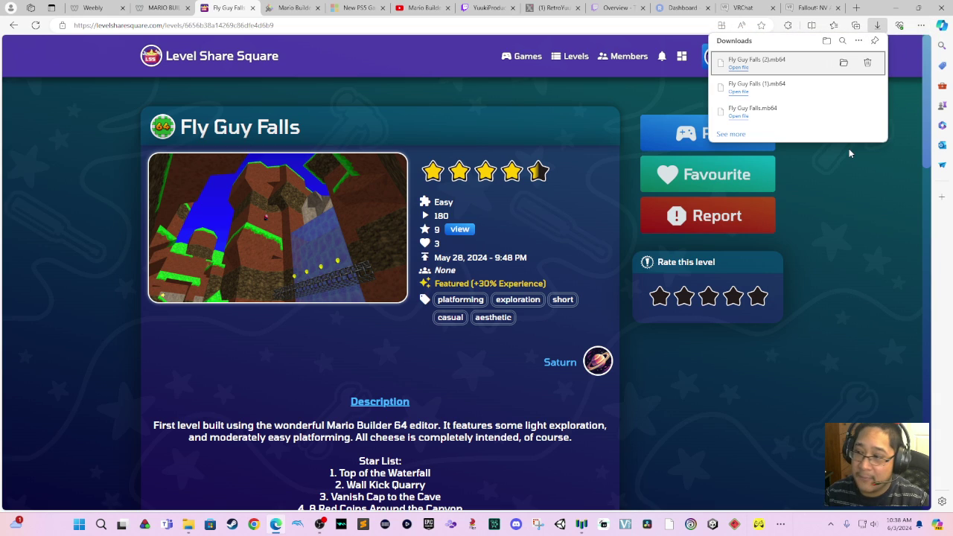
left_click(845, 111)
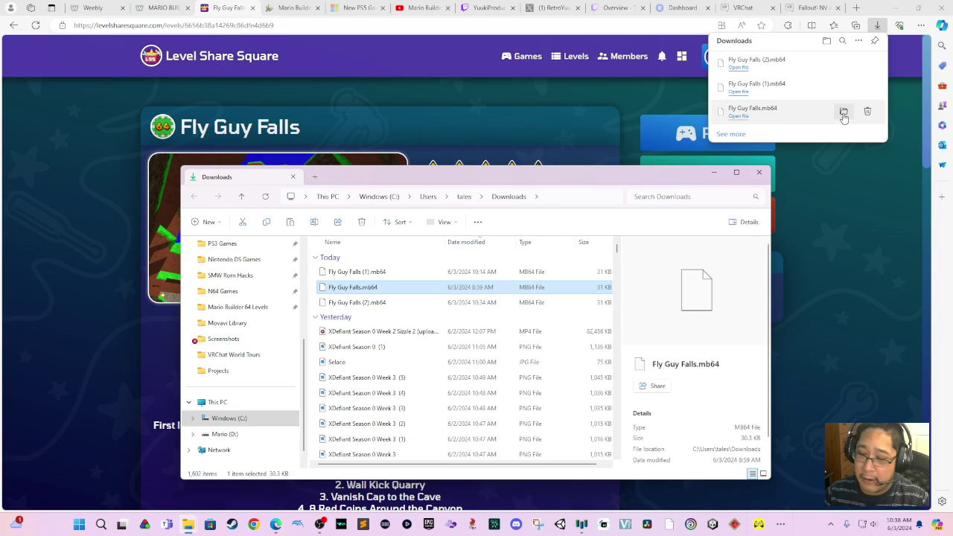
left_click(451, 303)
left_click(429, 287)
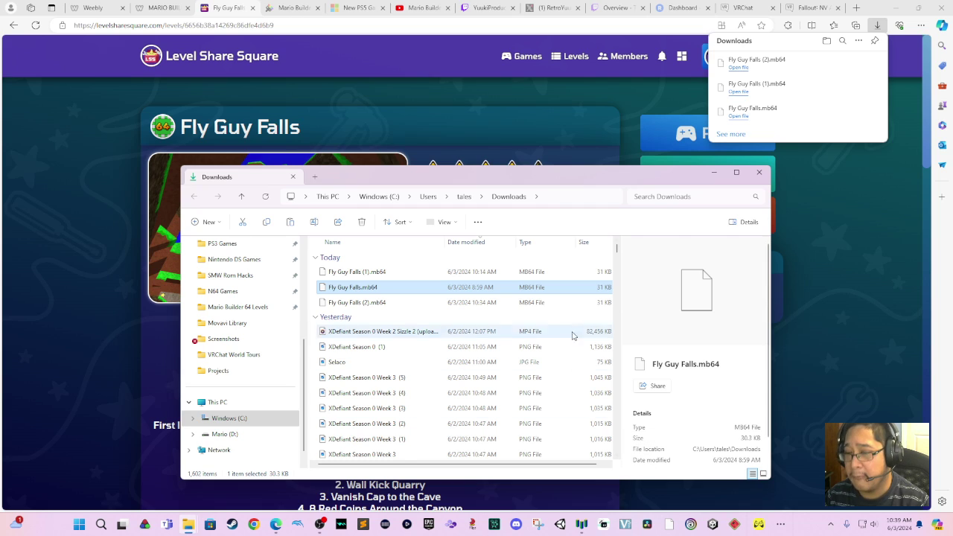
left_click_drag(603, 184, 814, 186)
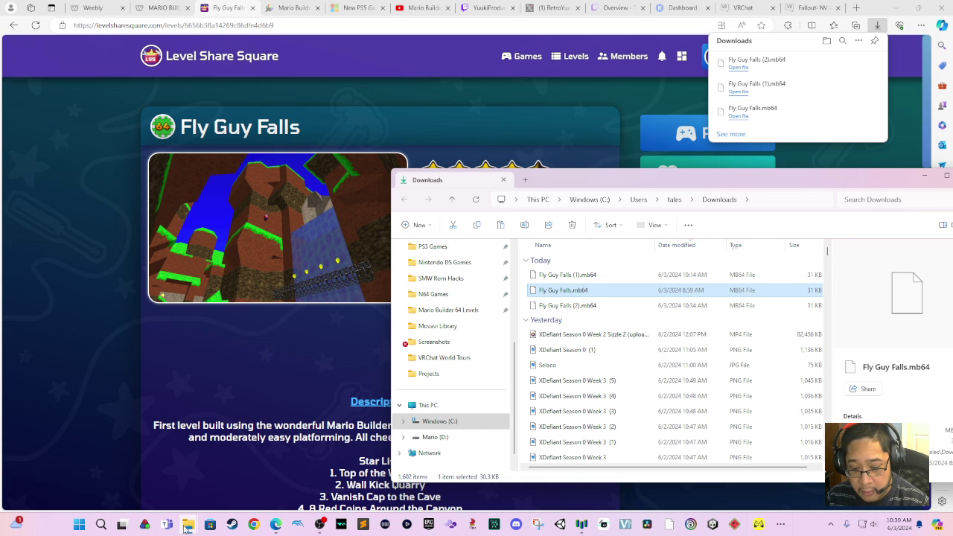
Copy Fly Guy Falls.mb64 from Downloads into the Mario Builder 64 Levels folder on the Mario (D:) card.
mouse_move(188, 526)
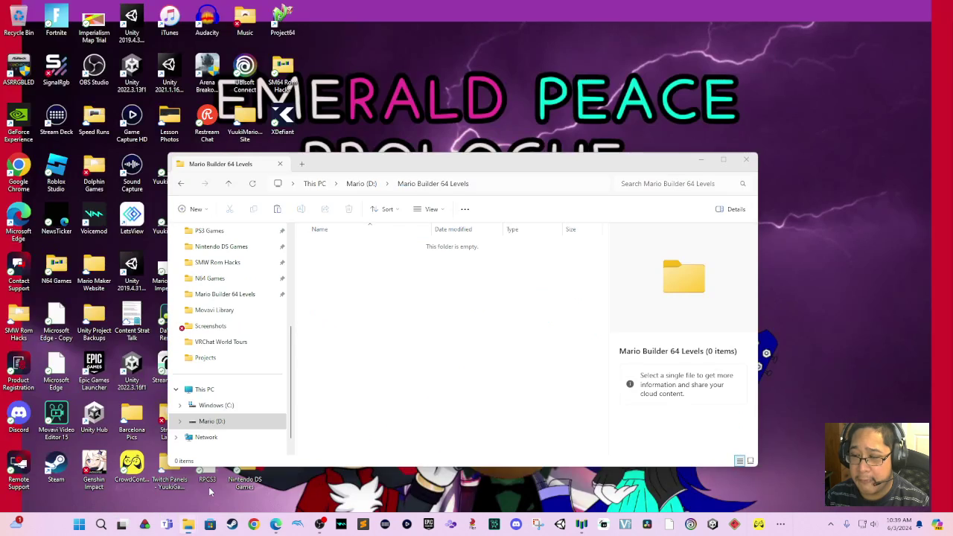
left_click(209, 487)
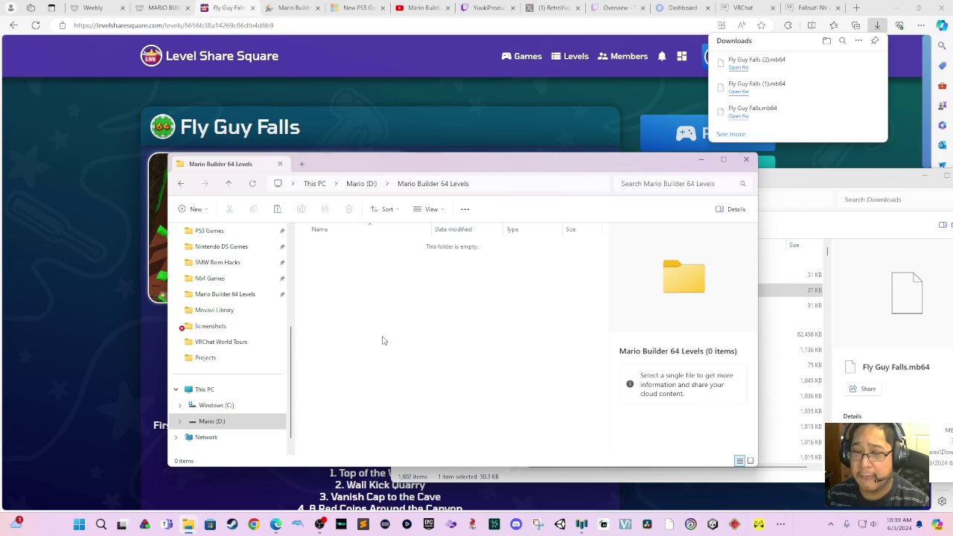
left_click_drag(534, 166, 362, 161)
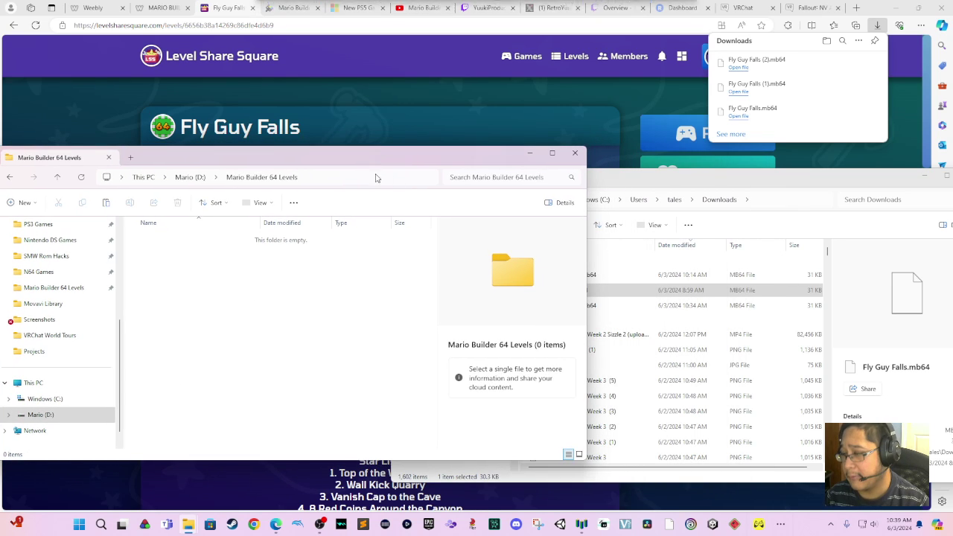
left_click(607, 179)
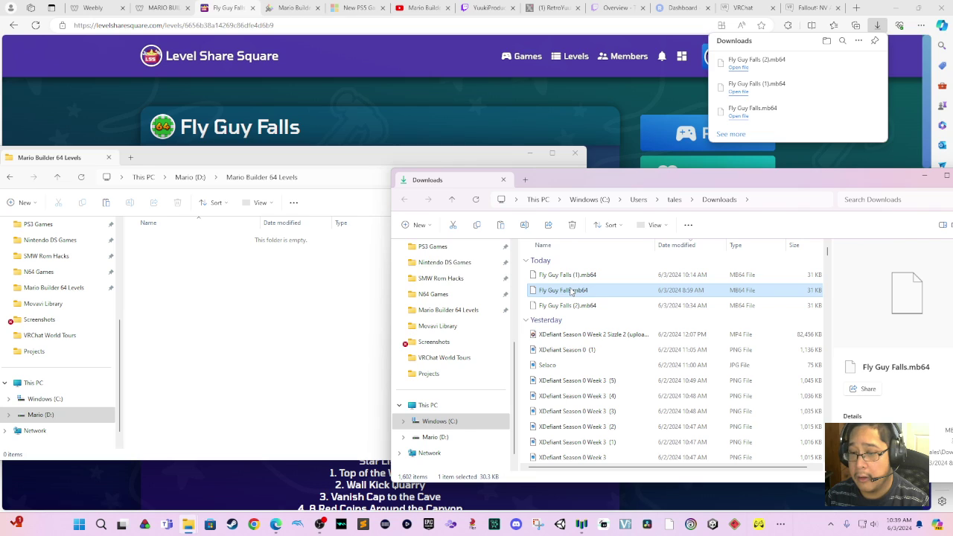
left_click_drag(570, 290, 268, 272)
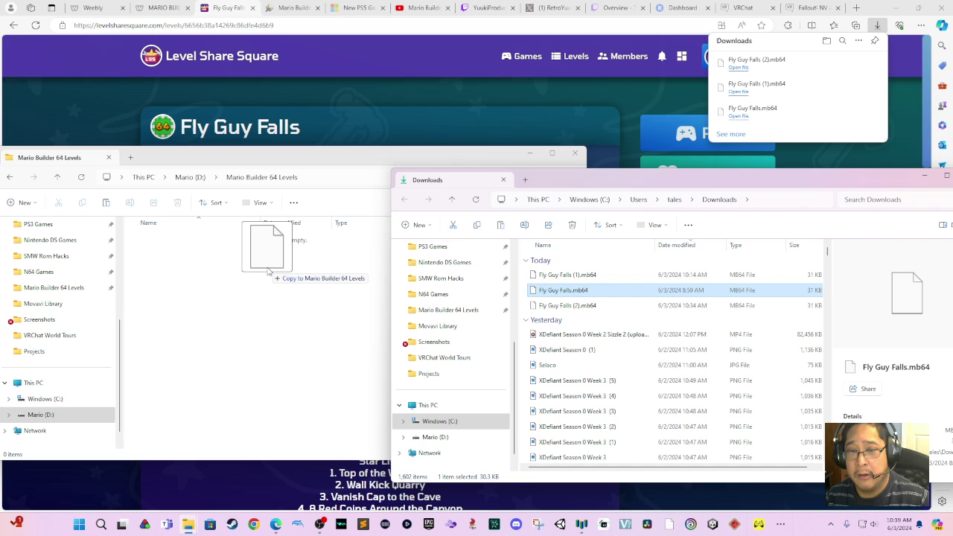
left_click_drag(269, 271, 266, 275)
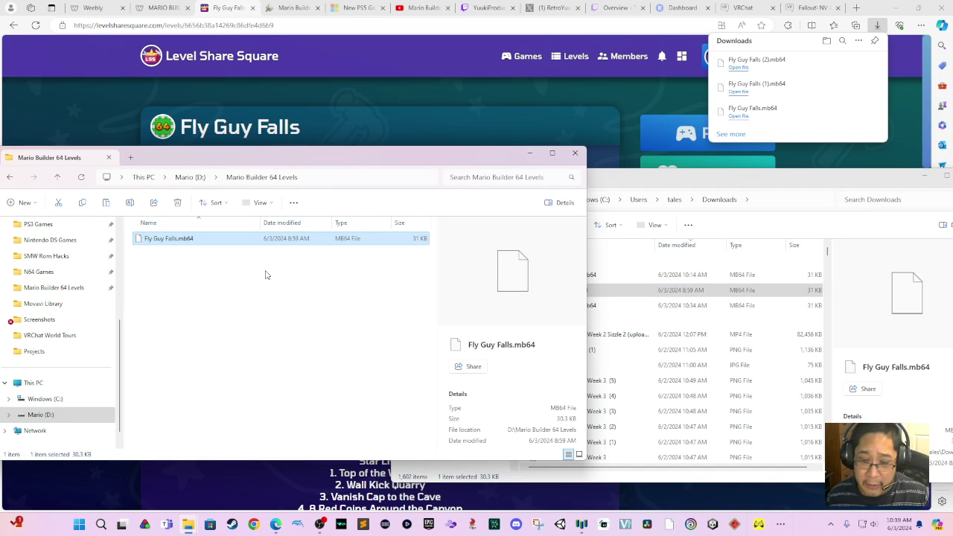
left_click(265, 275)
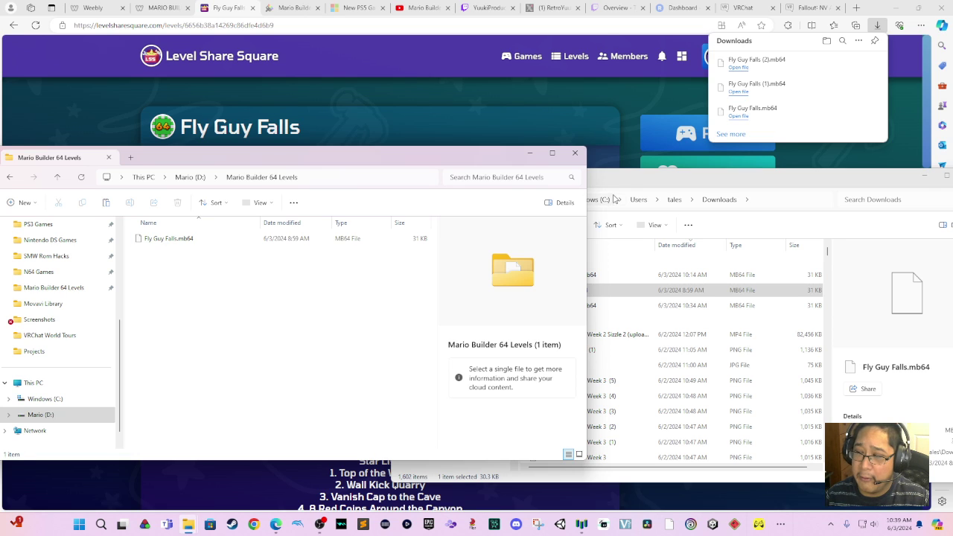
Find Scamper Shores (Remake).mb64 in Downloads and copy it into the card's Mario Builder 64 Levels folder.
left_click(647, 188)
scroll(745, 313, "down", 2)
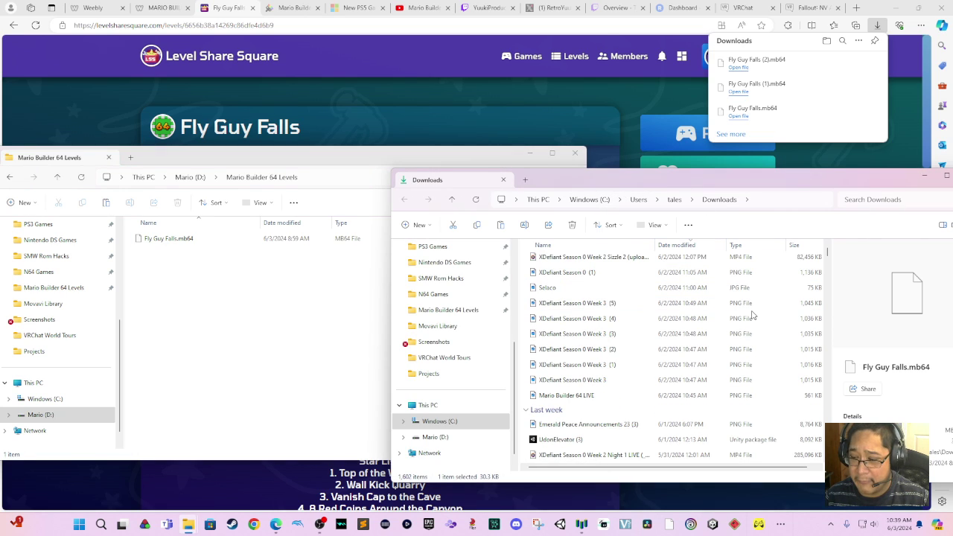
scroll(753, 315, "down", 8)
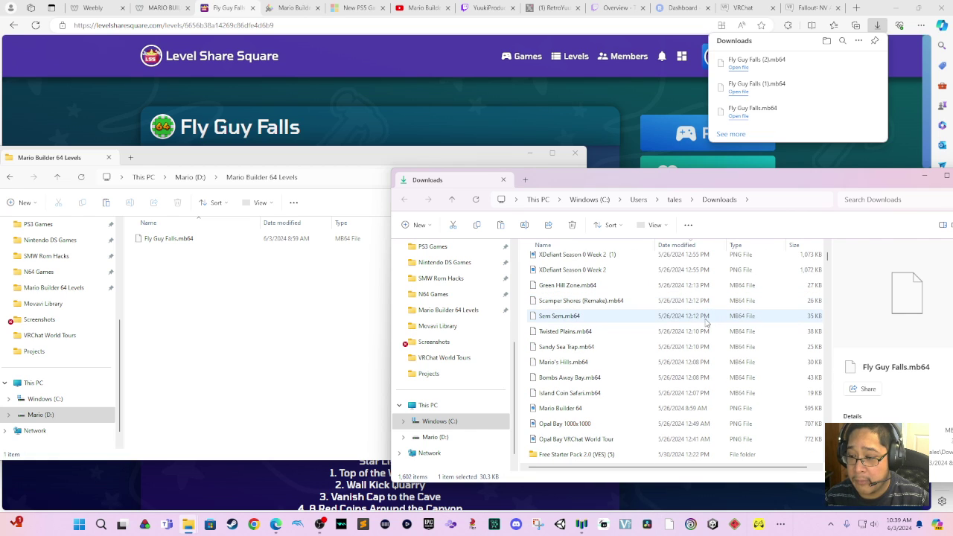
left_click(626, 304)
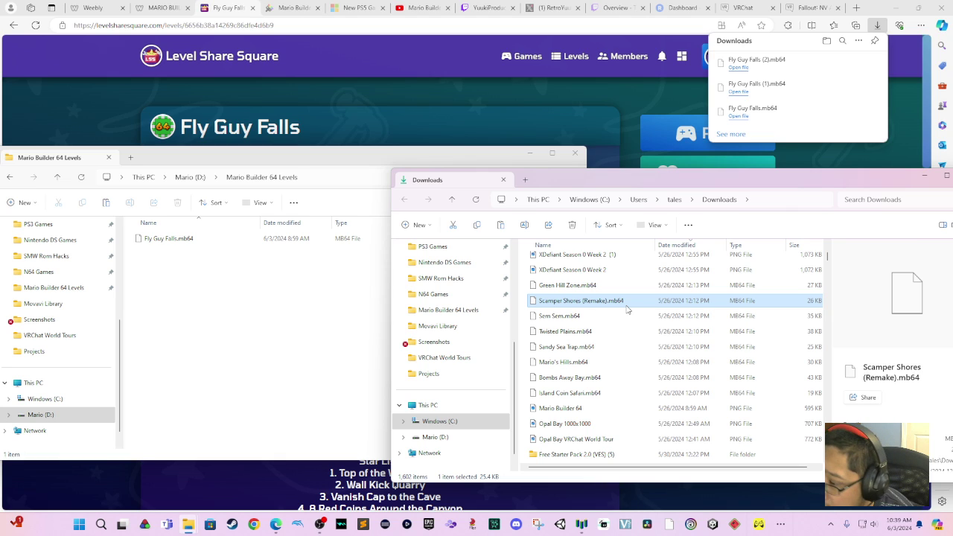
left_click_drag(628, 309, 247, 306)
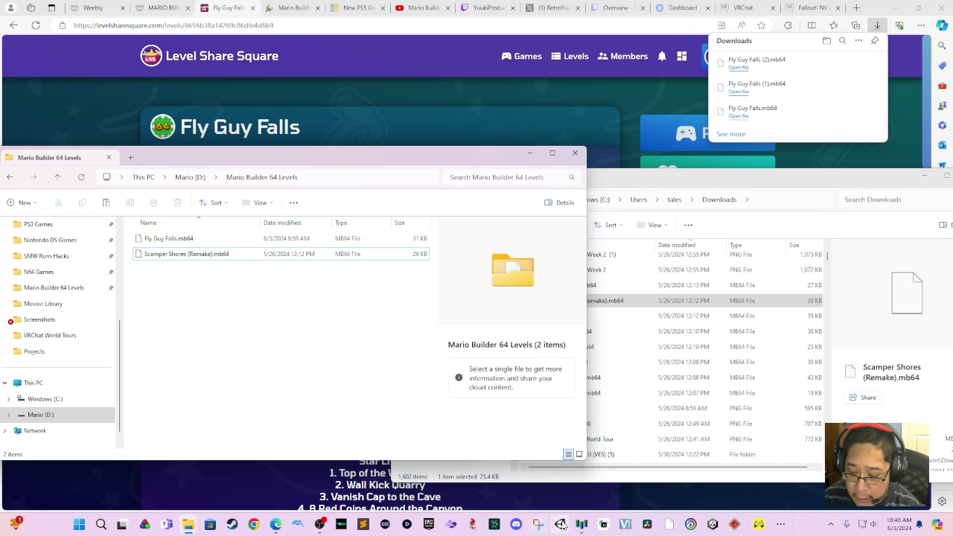
Switch to Parallel Launcher, close the SD card manager along with the browsed cards, and choose Mario (FAT16, 255 MiB) as the SD card.
left_click(581, 525)
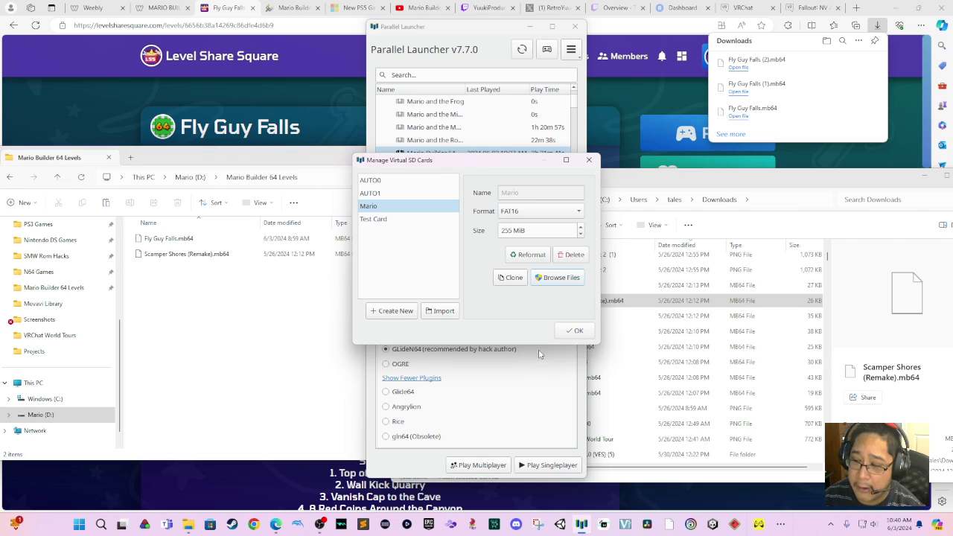
left_click(570, 332)
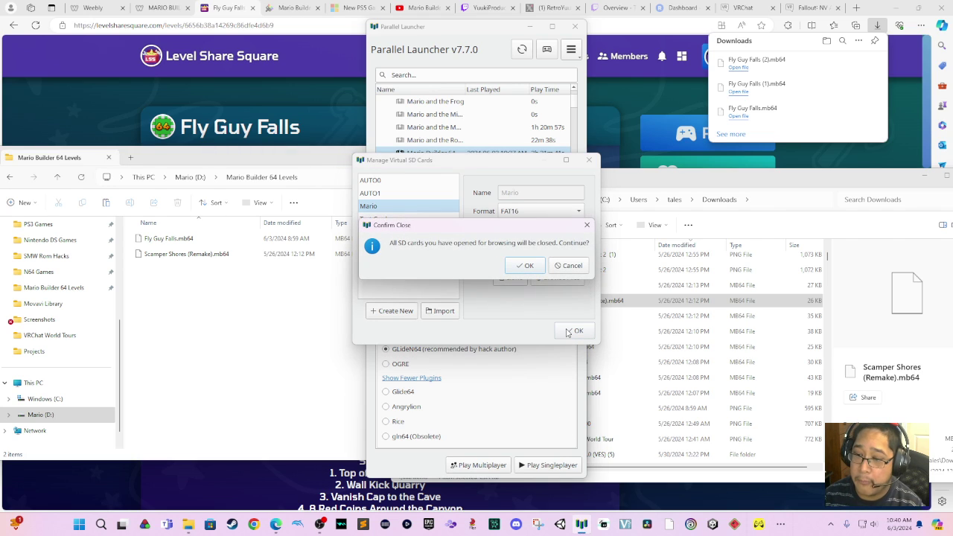
left_click(526, 266)
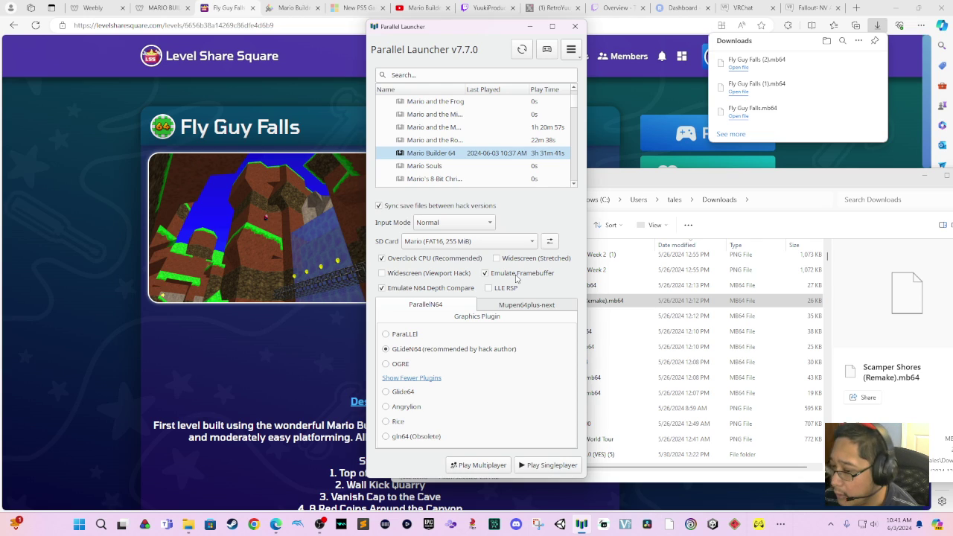
mouse_move(522, 277)
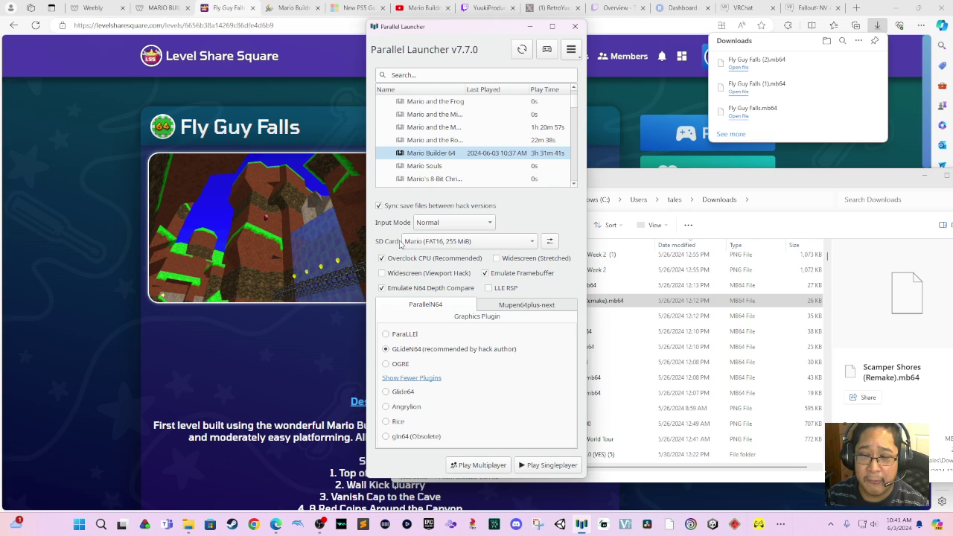
left_click(430, 246)
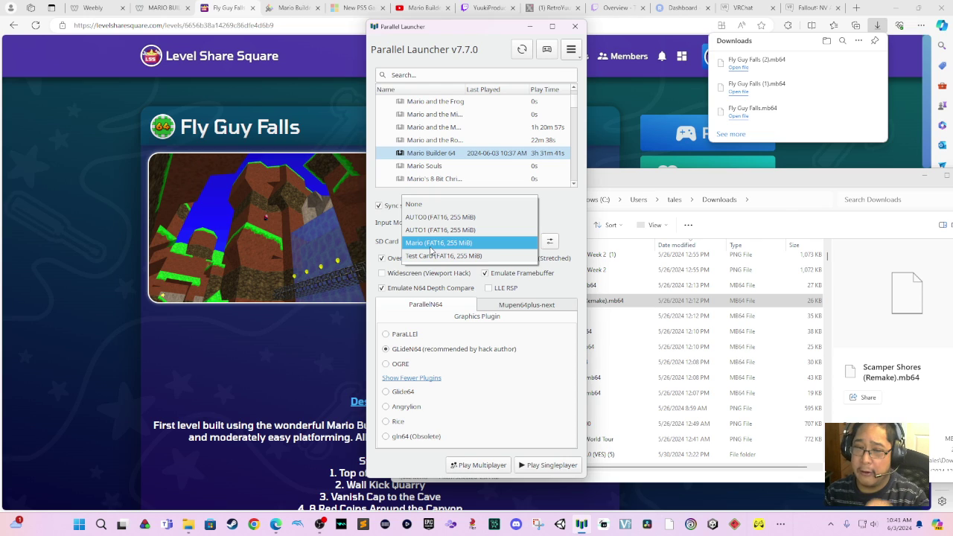
left_click(431, 249)
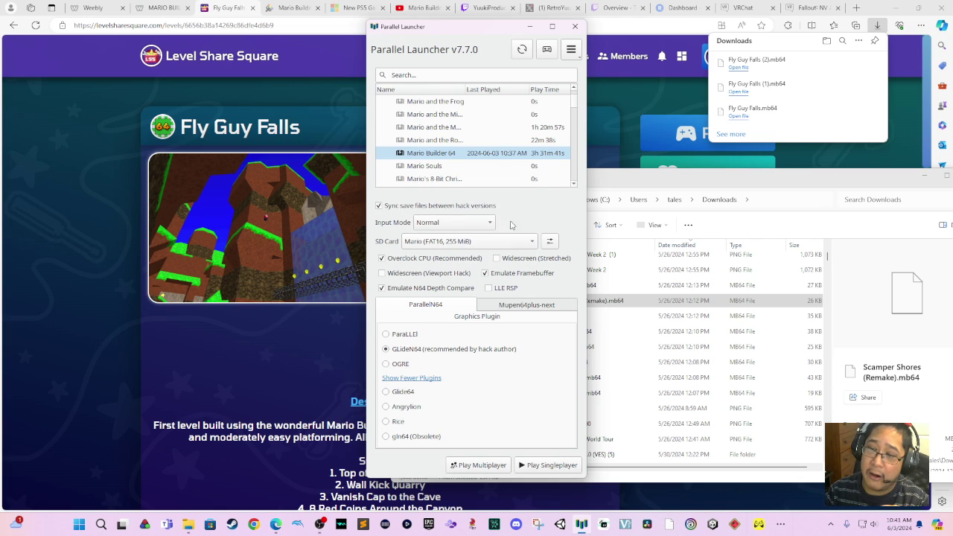
Launch Mario Builder 64, shift the emulator window aside and open the game's list of saved levels.
left_click(452, 151)
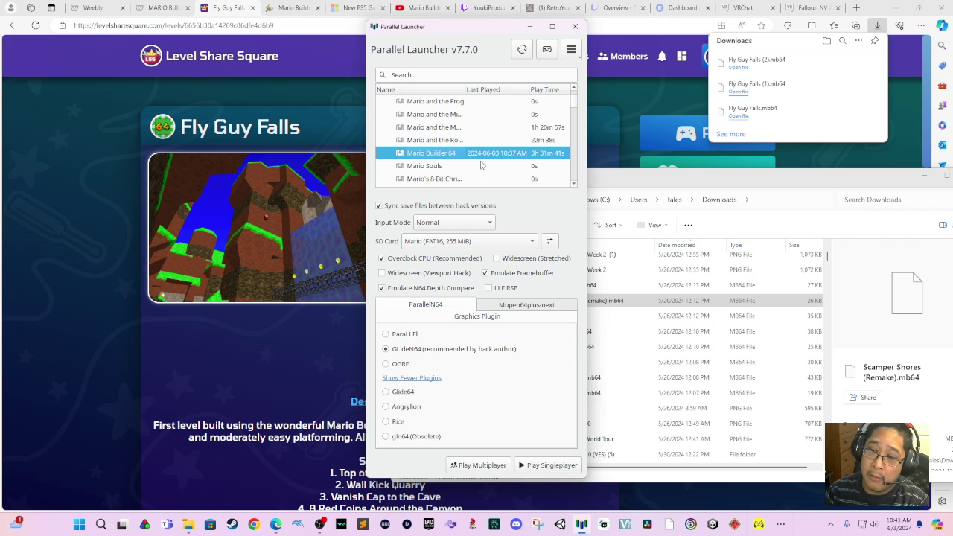
double_click(485, 155)
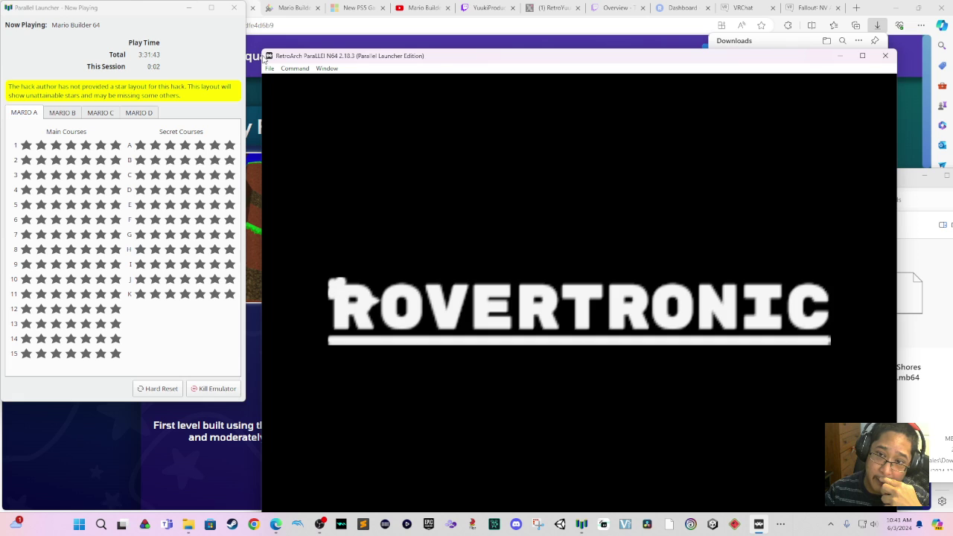
left_click_drag(292, 61, 249, 35)
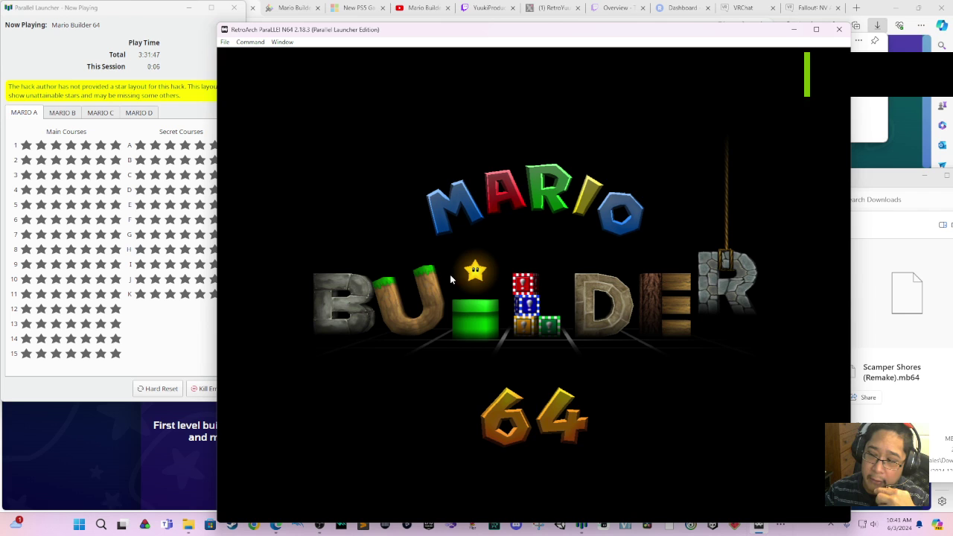
key("Return")
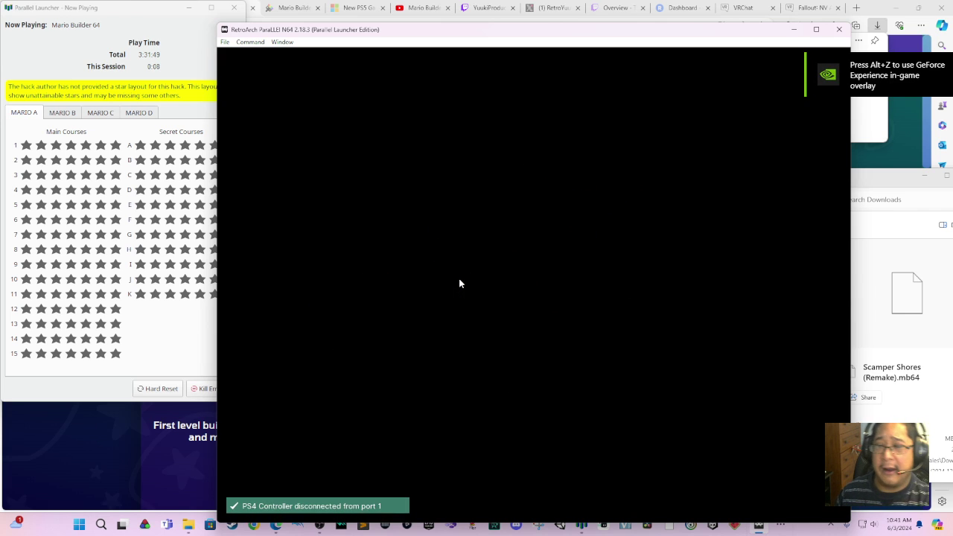
key("Down")
key("Return")
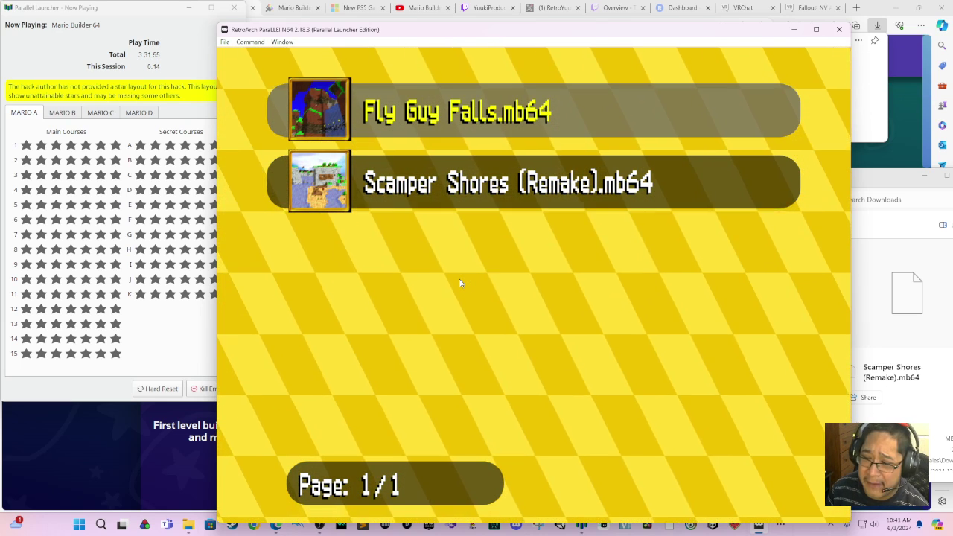
Highlight Fly Guy Falls.mb64 and Scamper Shores (Remake).mb64 in turn in the level list and close the emulator.
key("Down")
key("Up")
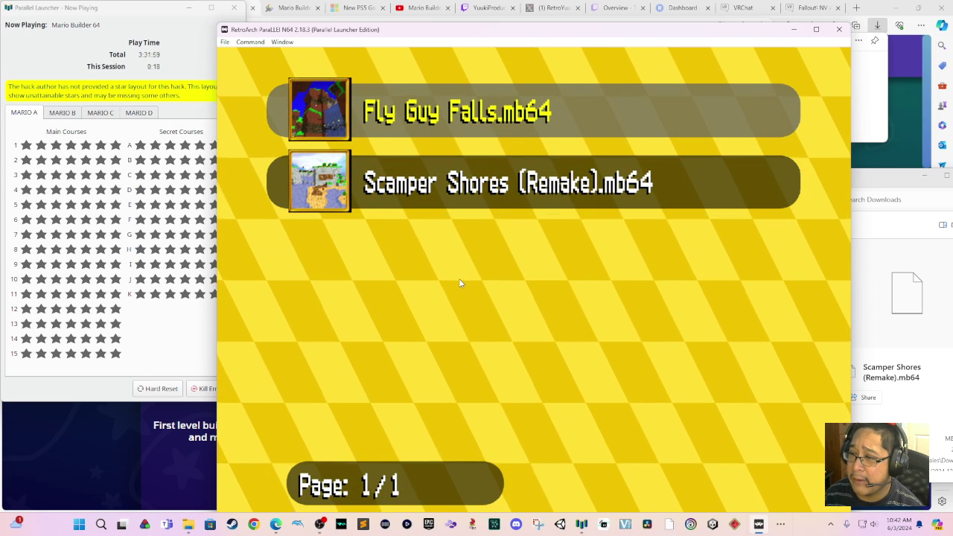
key("Down")
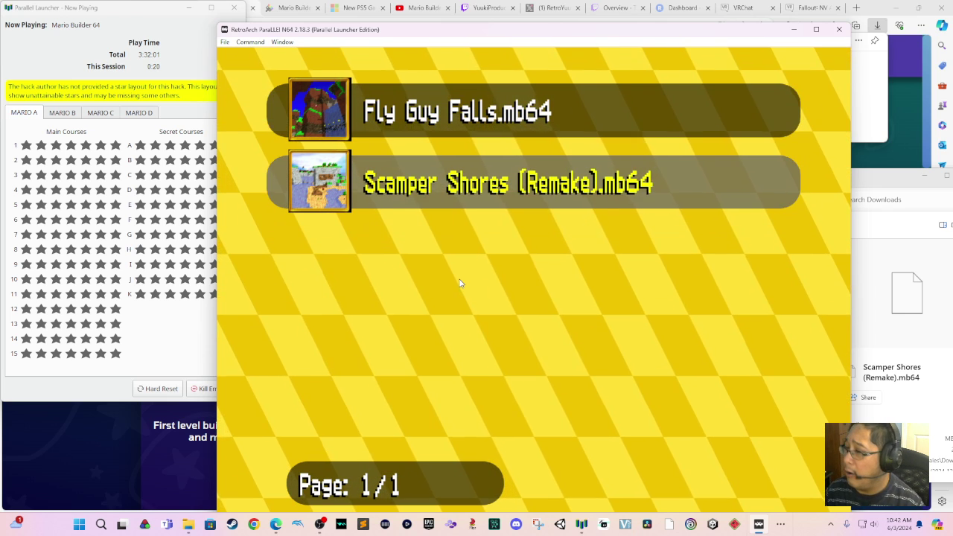
key("Up")
key("Down")
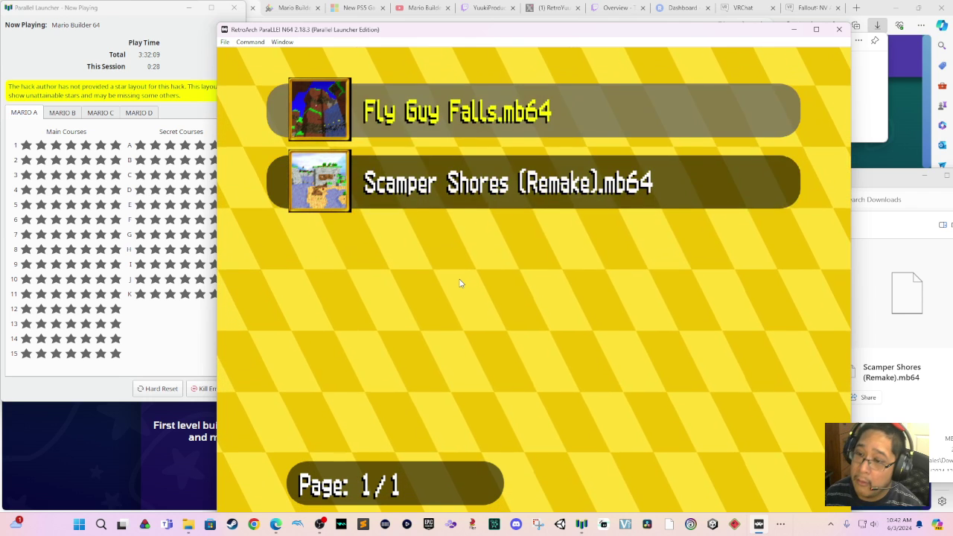
key("Up")
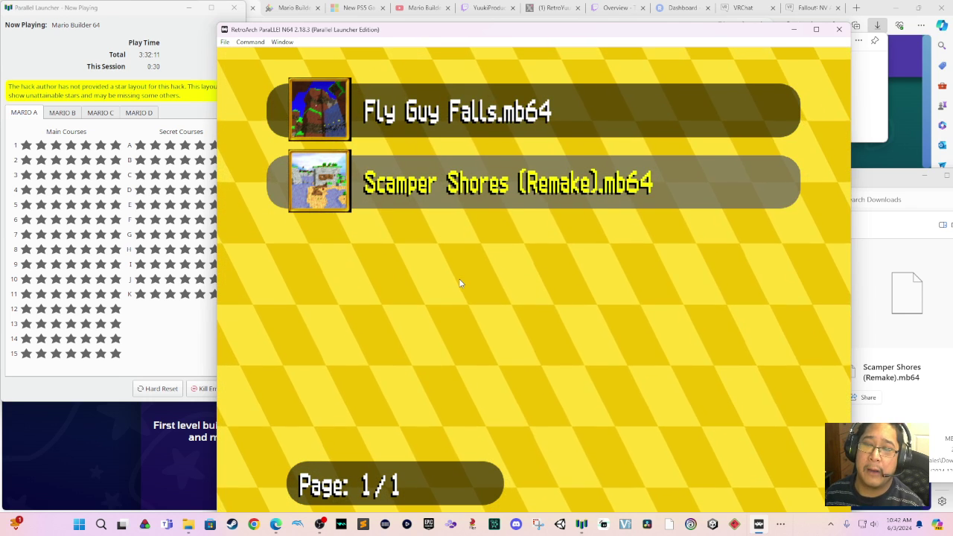
key("Up")
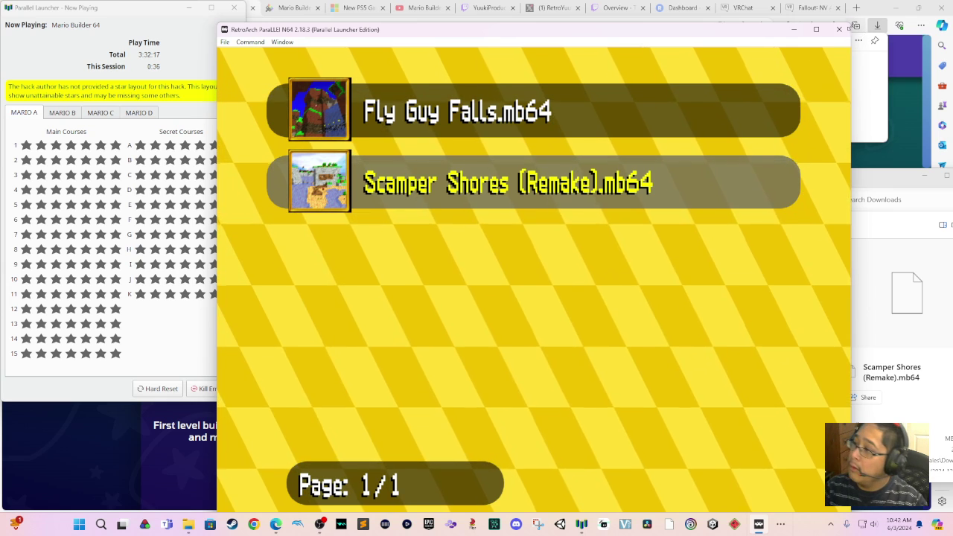
left_click(839, 29)
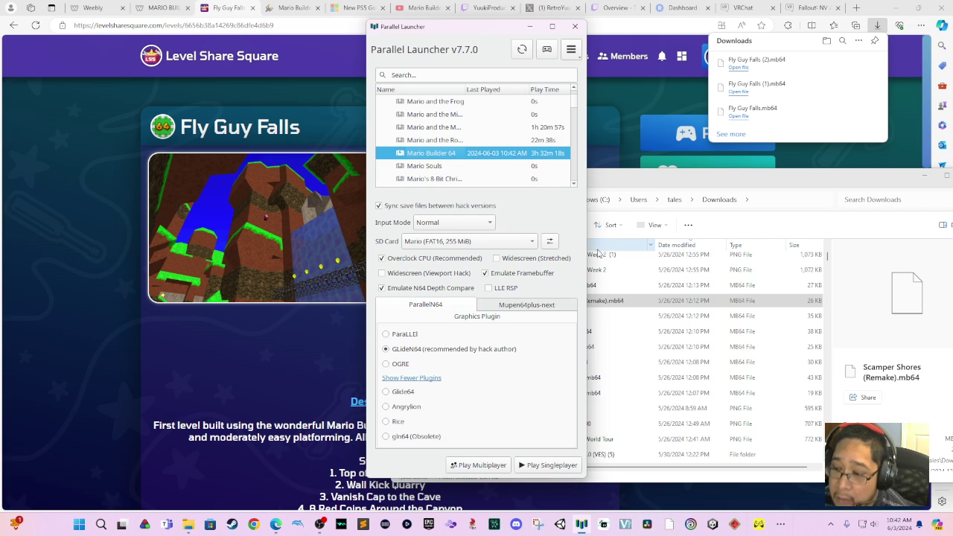
Start a new virtual SD card in the SD card manager and name it Mario Build.
left_click(556, 242)
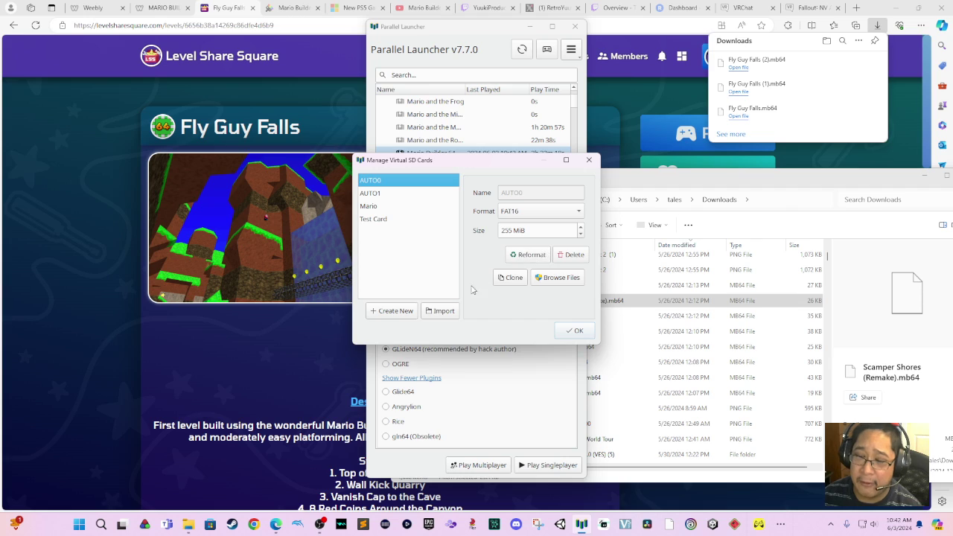
left_click(393, 311)
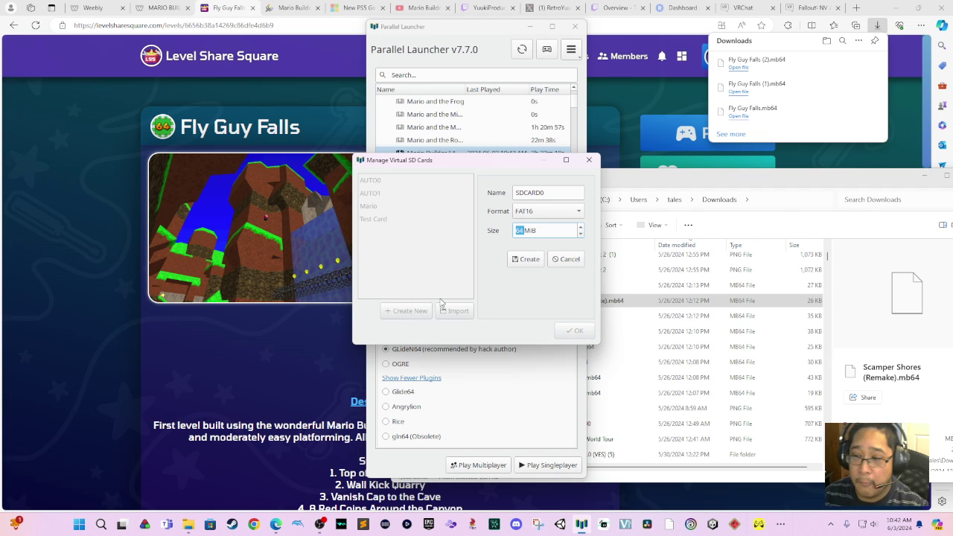
left_click(563, 187)
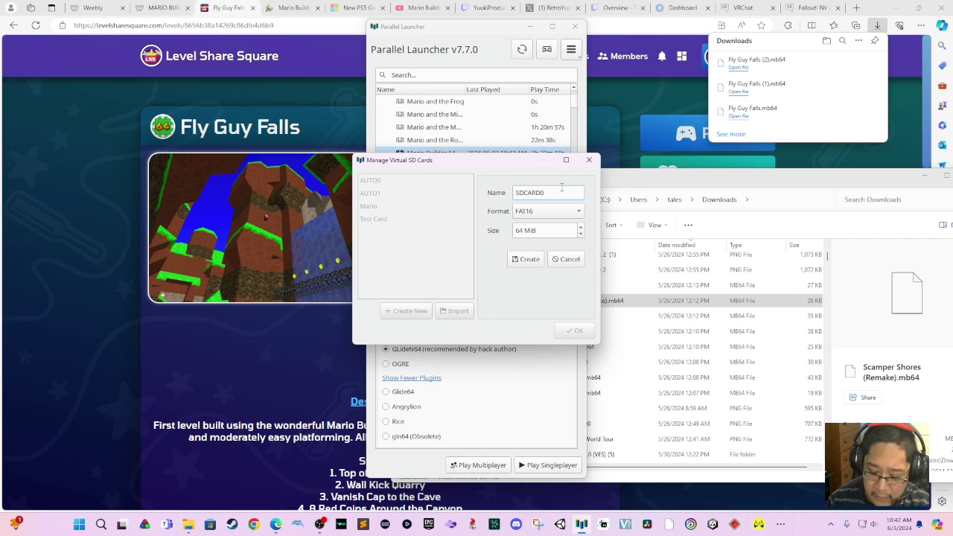
key("BackSpace")
key("BackSpace")
key("BackSpace")
key("BackSpace")
key("BackSpace")
key("BackSpace")
key("BackSpace")
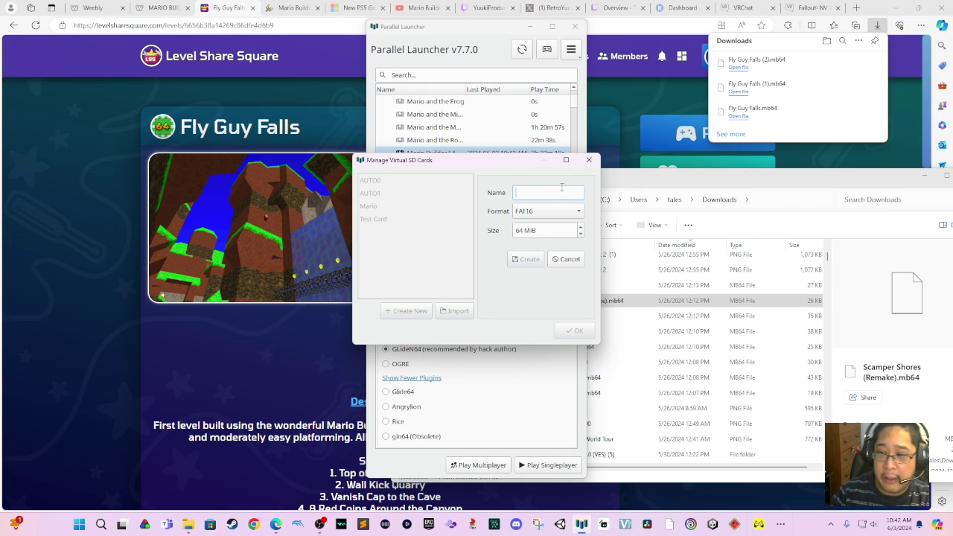
type("Mario Build")
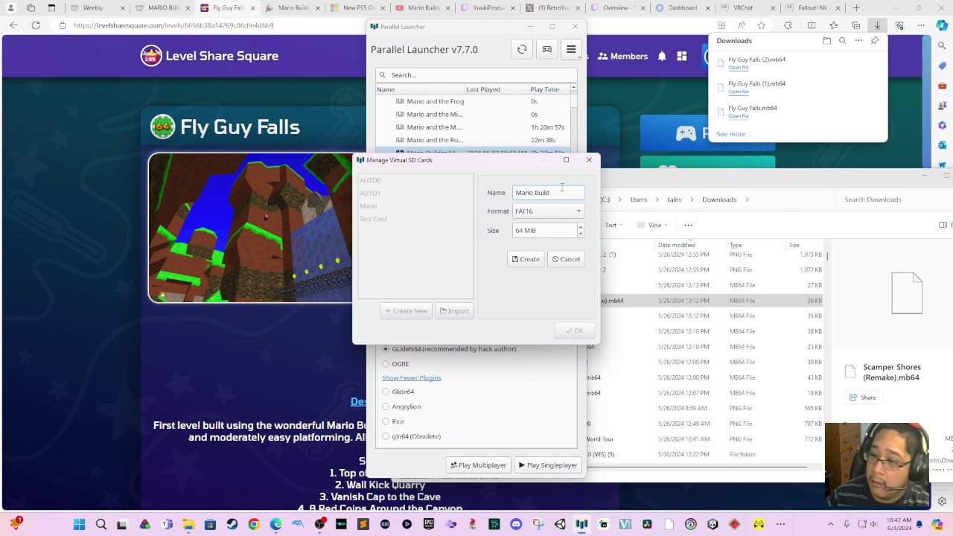
Set the size of the new Mario Build card to 255 MiB.
left_click(525, 231)
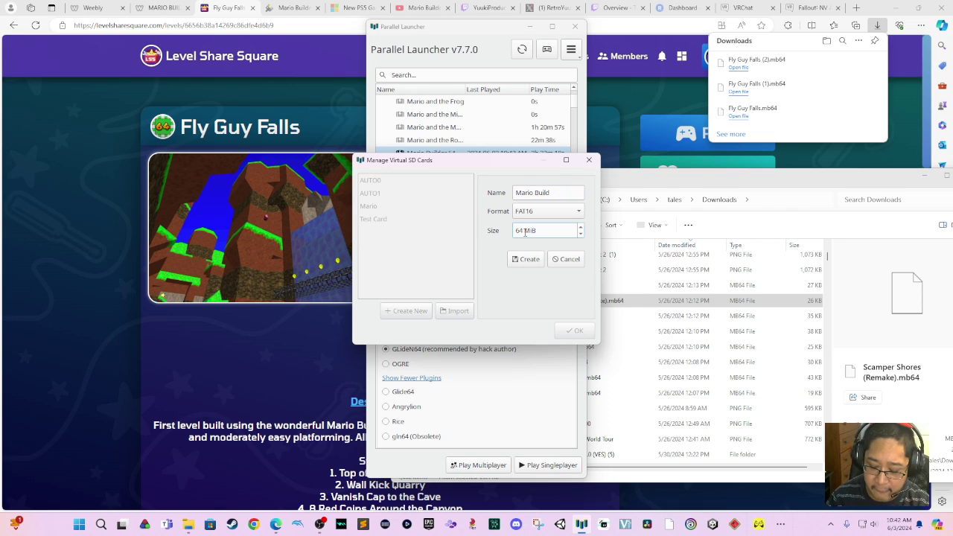
key("BackSpace")
key("BackSpace")
type("256")
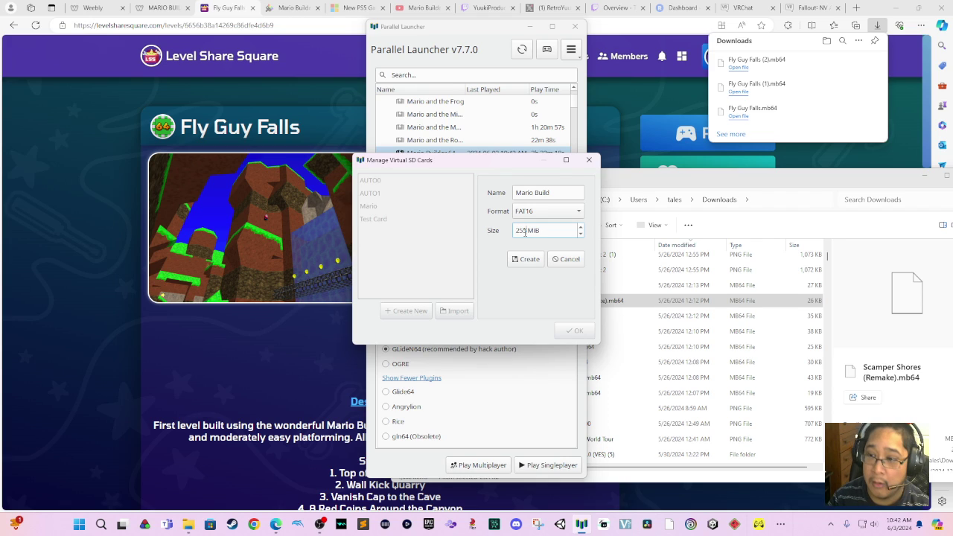
Create the new Mario Build virtual SD card and select it in the card list.
left_click(525, 259)
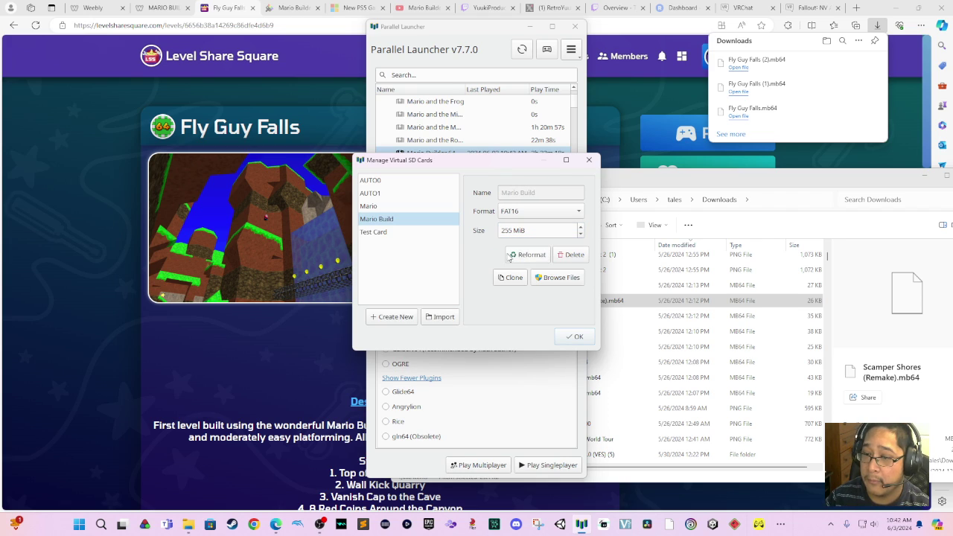
left_click(414, 223)
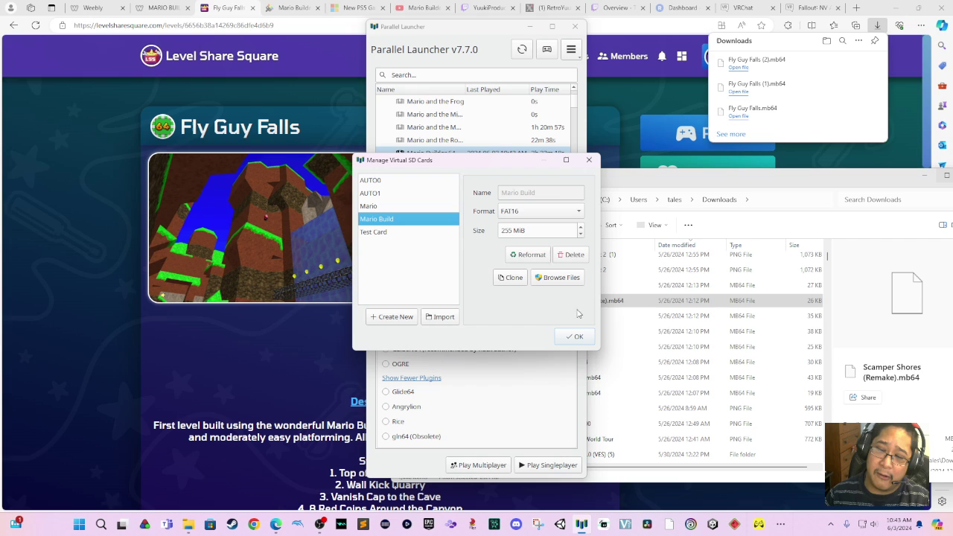
Choose the existing Mario card in the SD card manager, accept it and close Parallel Launcher.
left_click(420, 209)
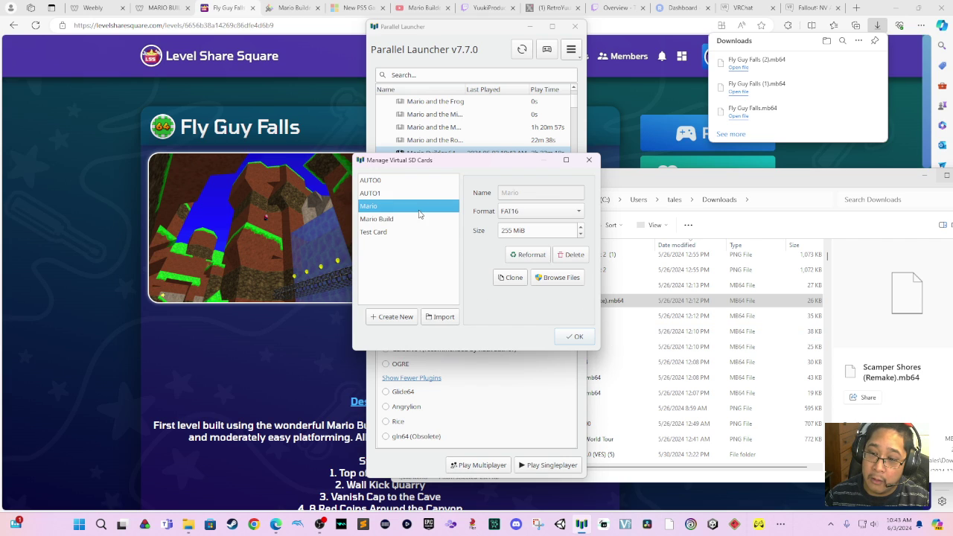
left_click(576, 337)
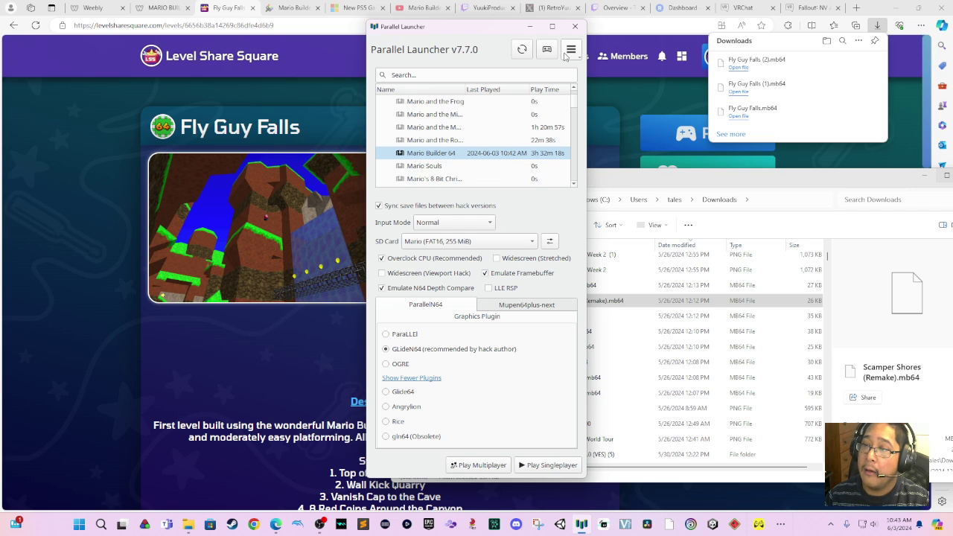
left_click(575, 33)
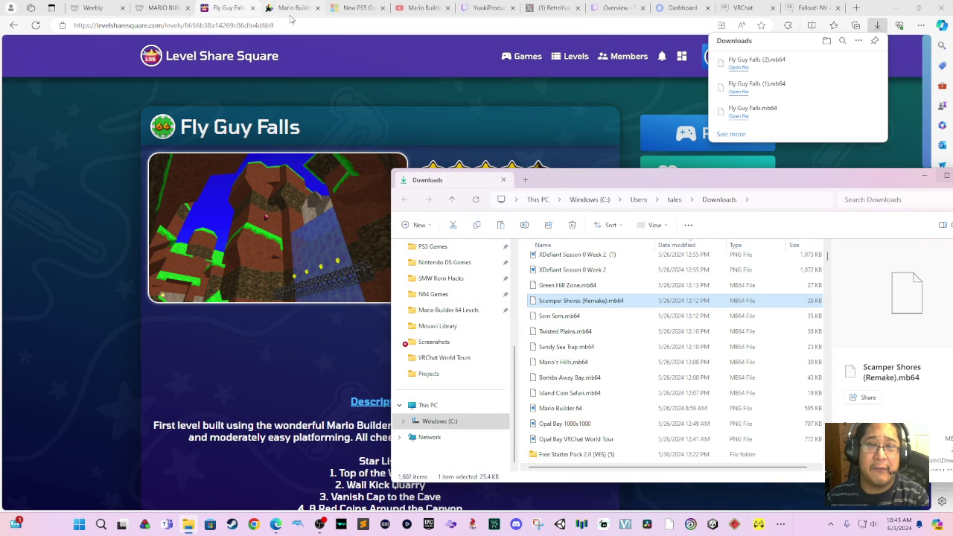
Switch to the Yuuki Productions website in the browser and open the Mario Builder 64 page under Extra Content.
left_click(160, 8)
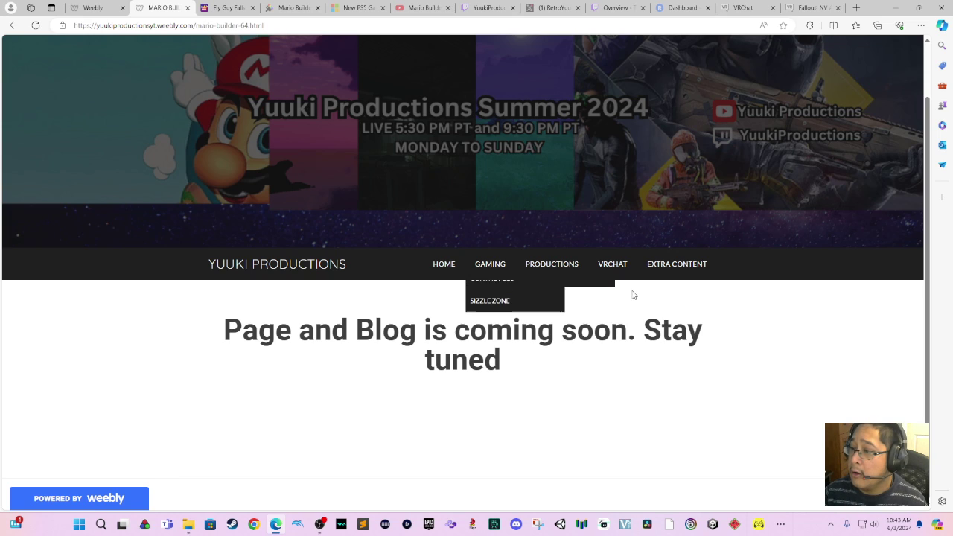
mouse_move(678, 277)
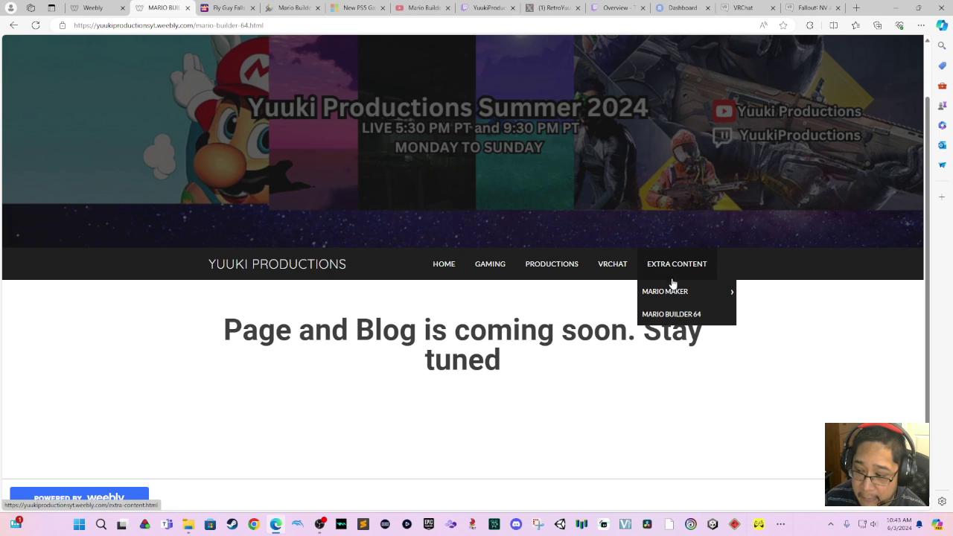
left_click(669, 316)
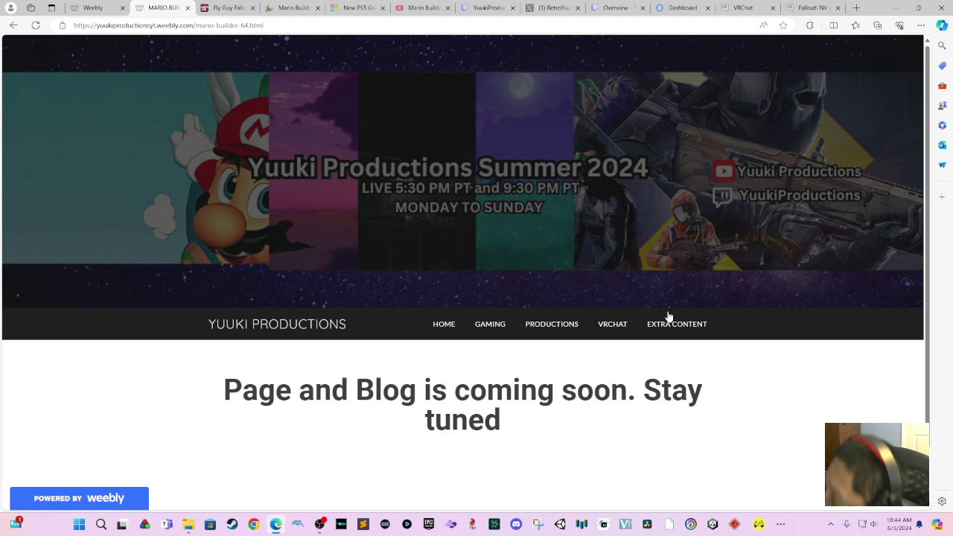
mouse_move(669, 317)
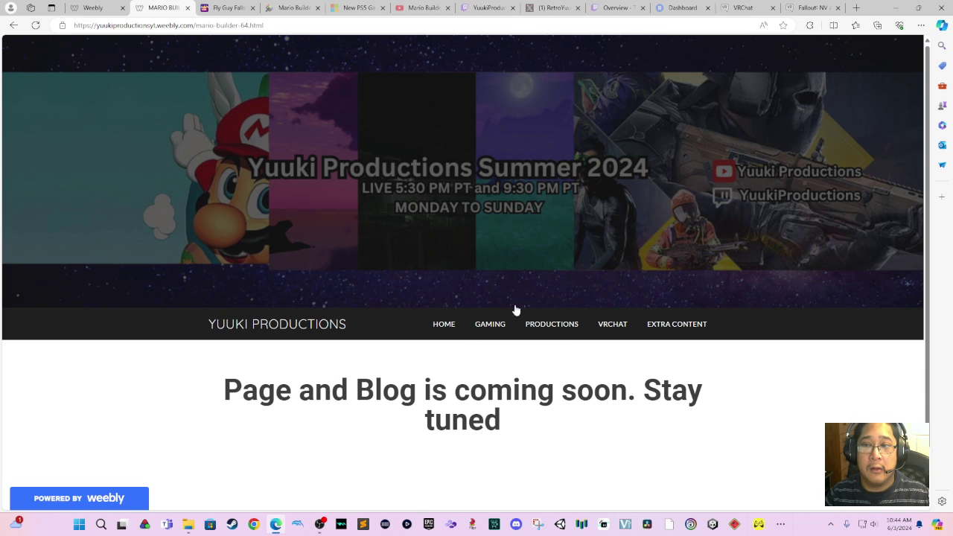
From the Mario Builder 64 Trial Run video on YouTube, open the Yuuki Productions channel and go to its listed MarioYuukiLA channel.
left_click(402, 7)
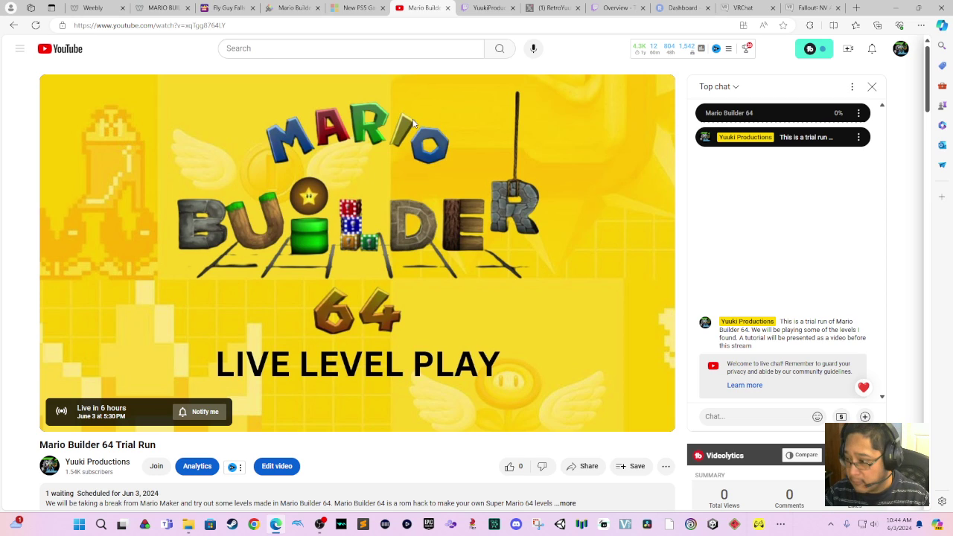
scroll(387, 156, "down", 5)
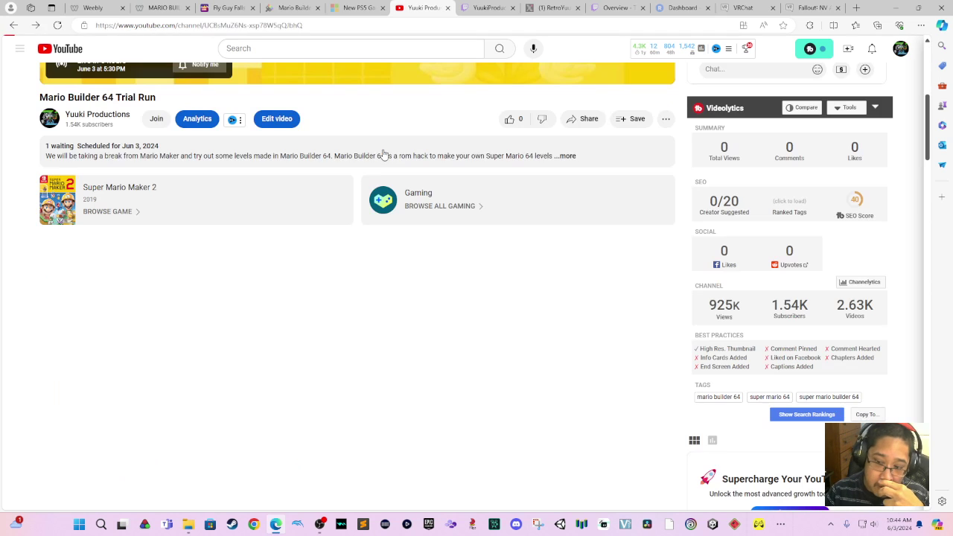
left_click(384, 152)
scroll(372, 265, "down", 10)
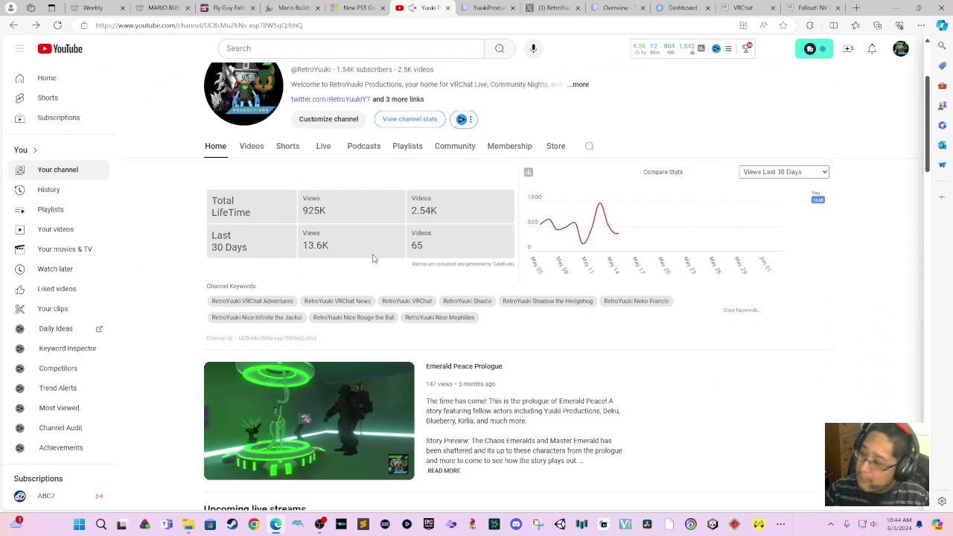
scroll(399, 224, "down", 15)
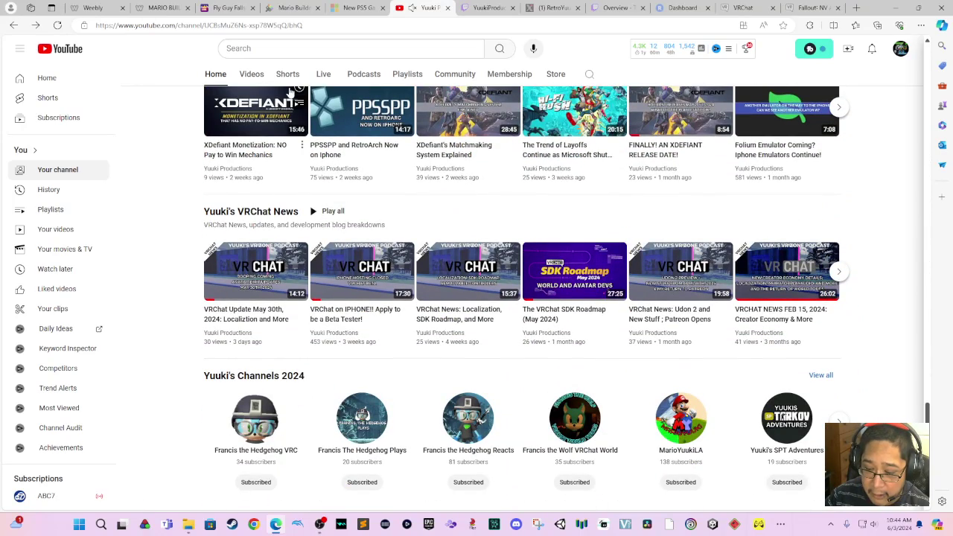
left_click(686, 462)
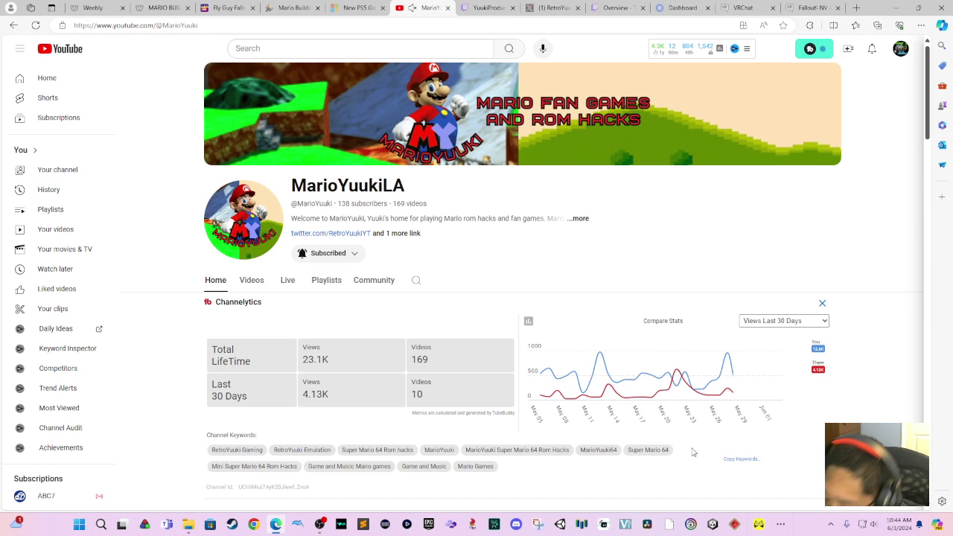
Look through the MarioYuukiLA channel down to the Mario Builder 64 - Played Levels playlist and return to the website's Mario Builder 64 page.
scroll(719, 298, "down", 5)
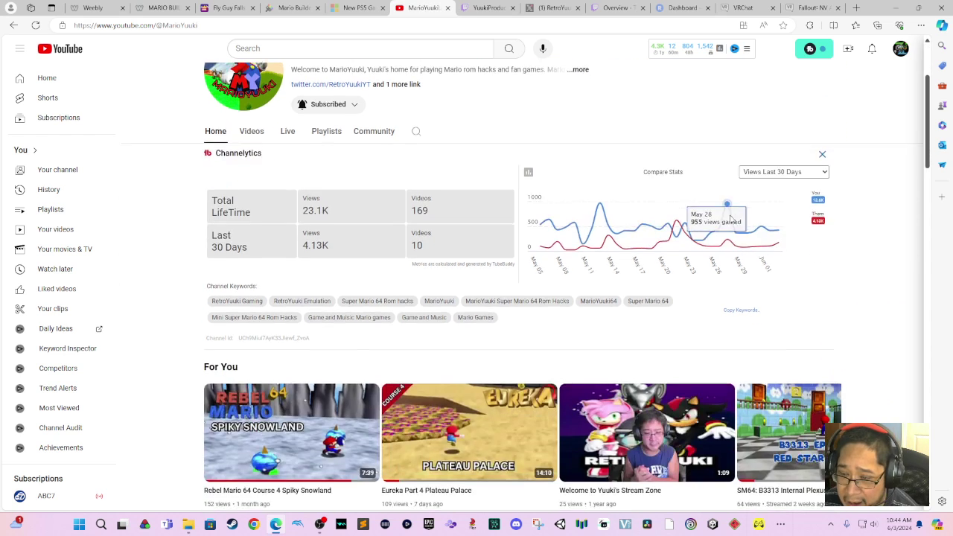
scroll(726, 215, "down", 3)
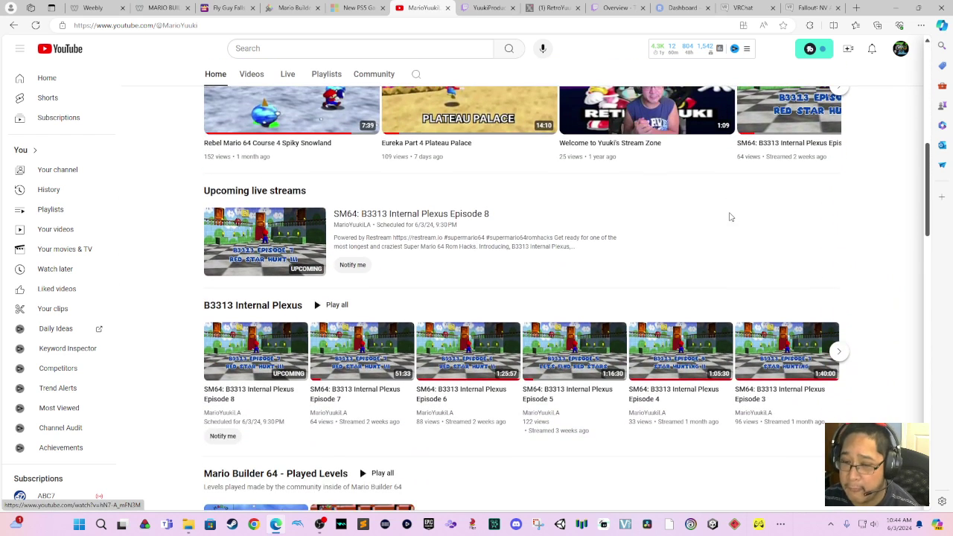
scroll(731, 217, "down", 3)
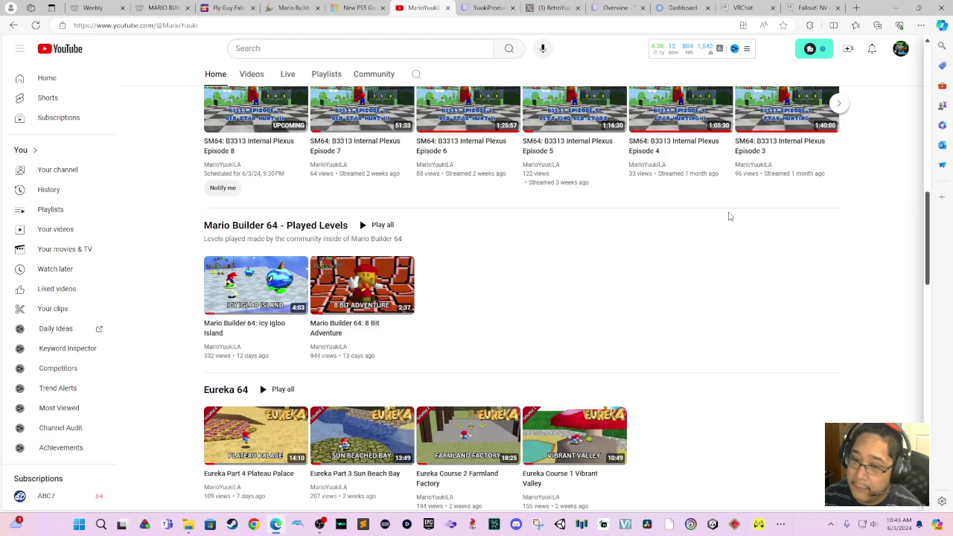
scroll(729, 216, "up", 5)
scroll(711, 248, "down", 1)
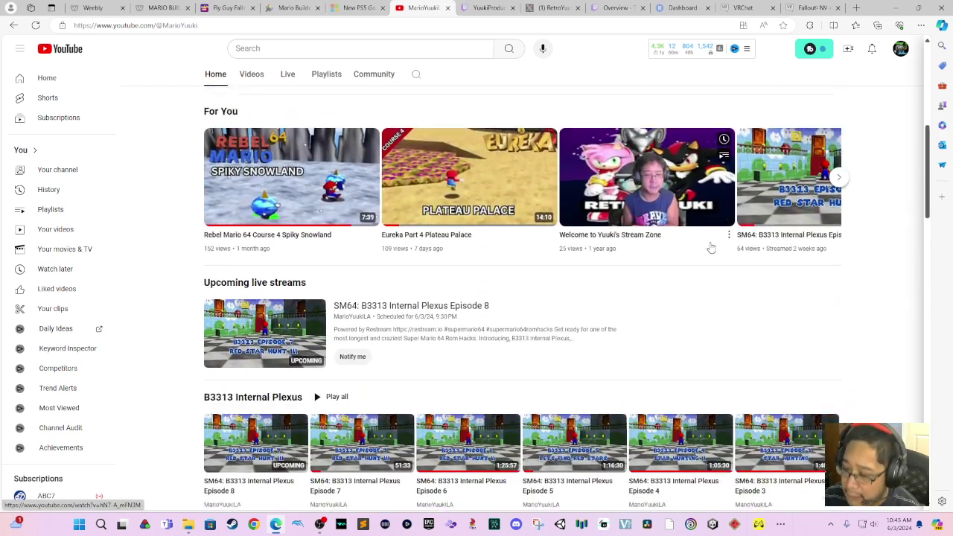
scroll(711, 248, "down", 4)
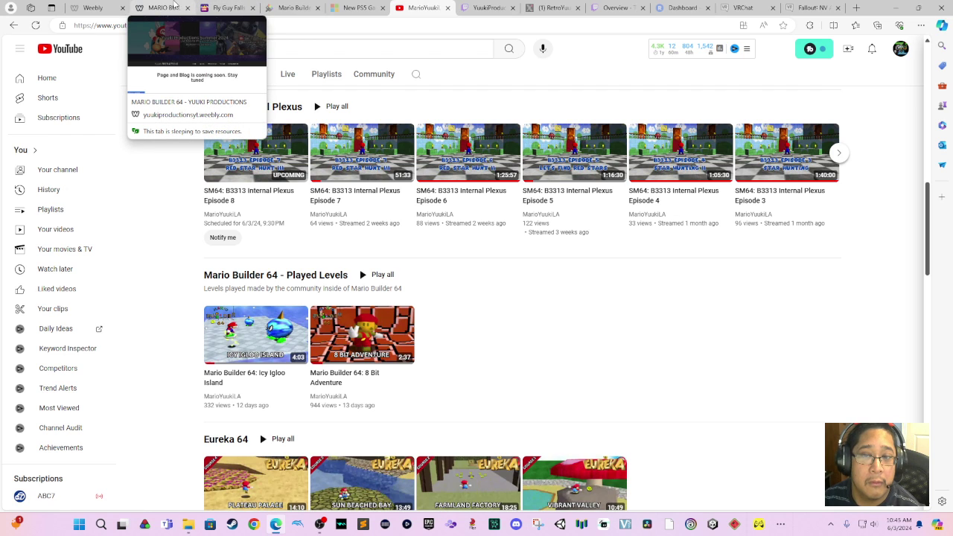
left_click(179, 6)
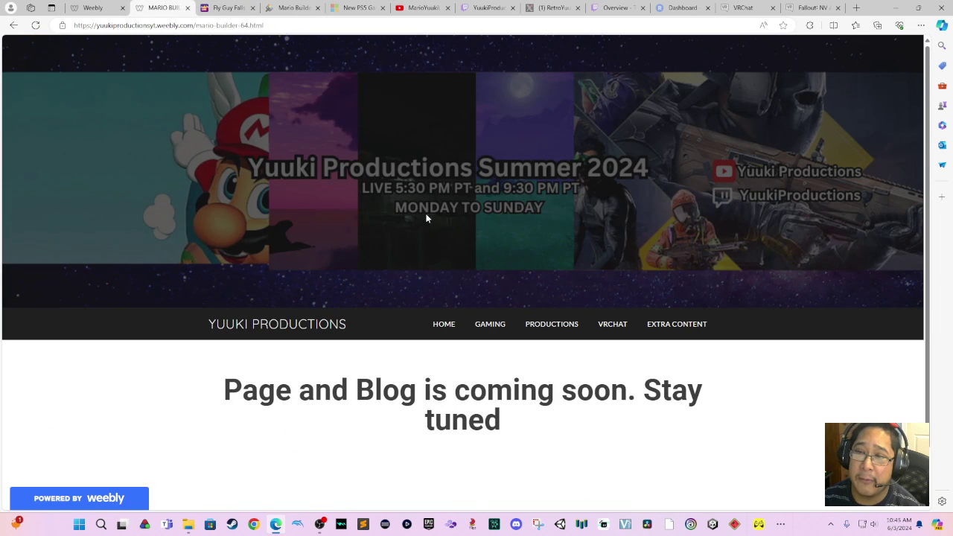